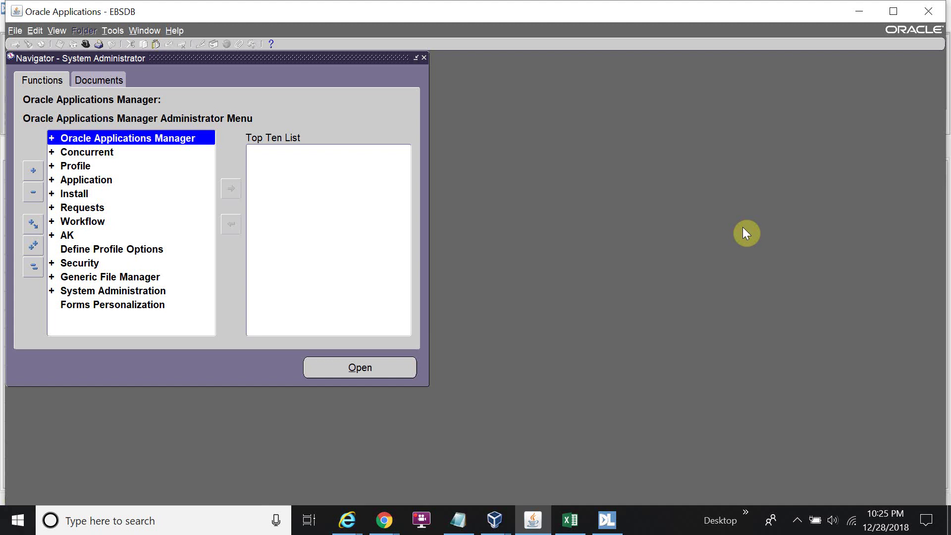
Switch to DataLoad and set the target window to Oracle Applications - EBSDB and the command group to EBS - R12.
click(603, 515)
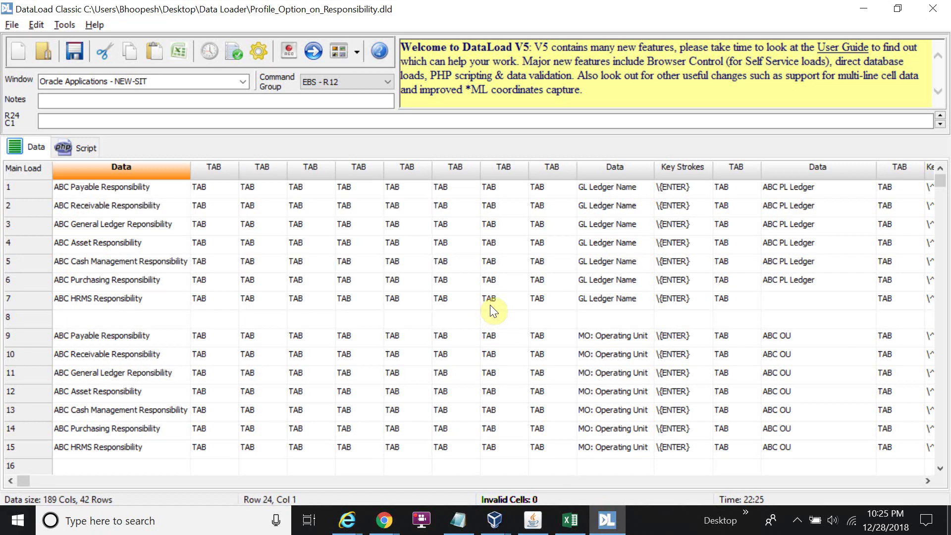
click(100, 188)
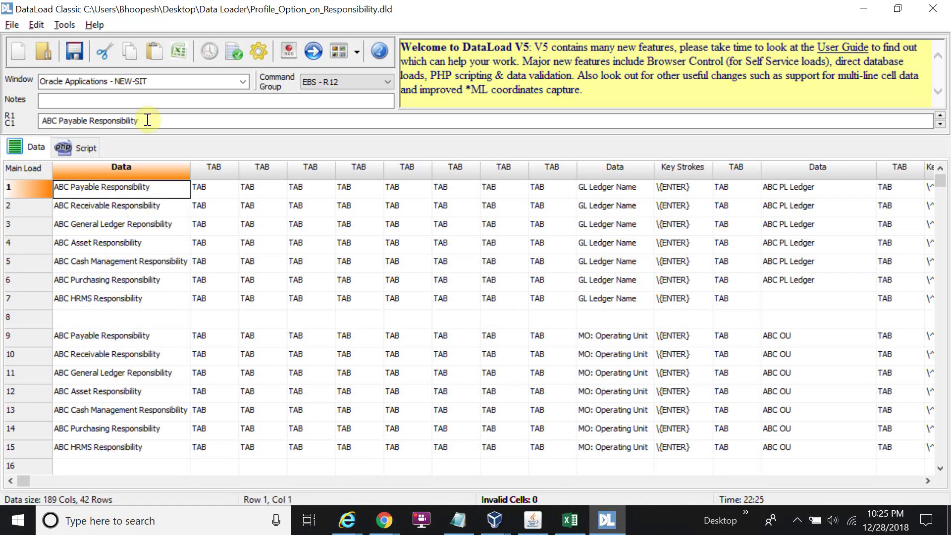
click(229, 84)
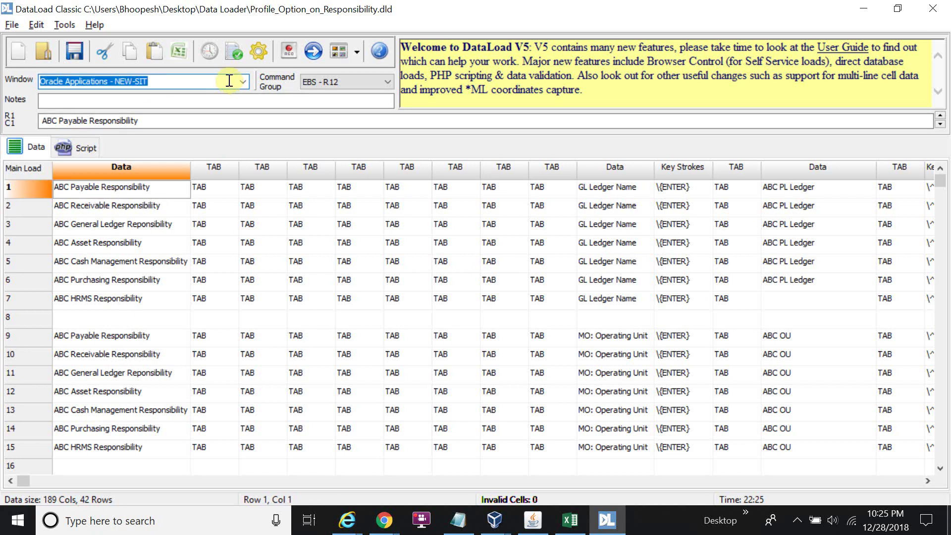
key(BackSpace)
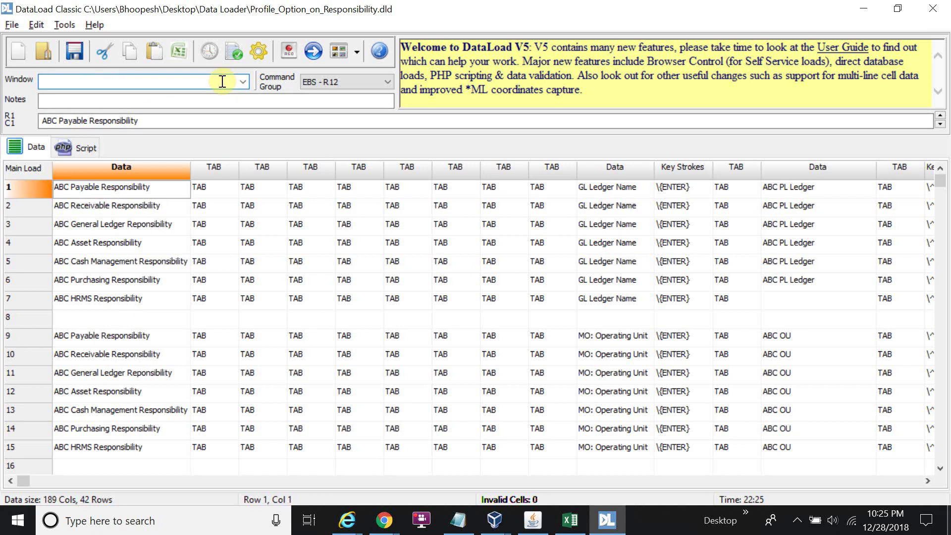
click(241, 80)
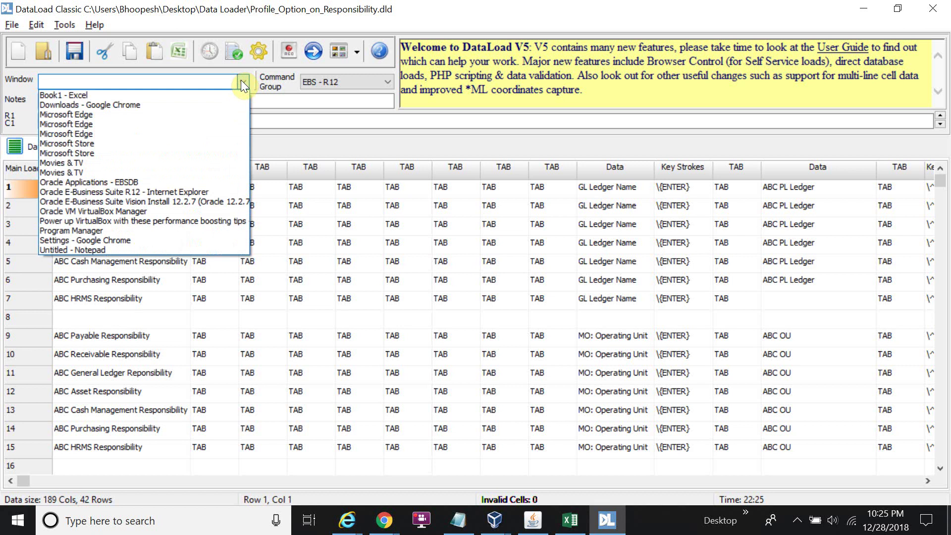
click(205, 182)
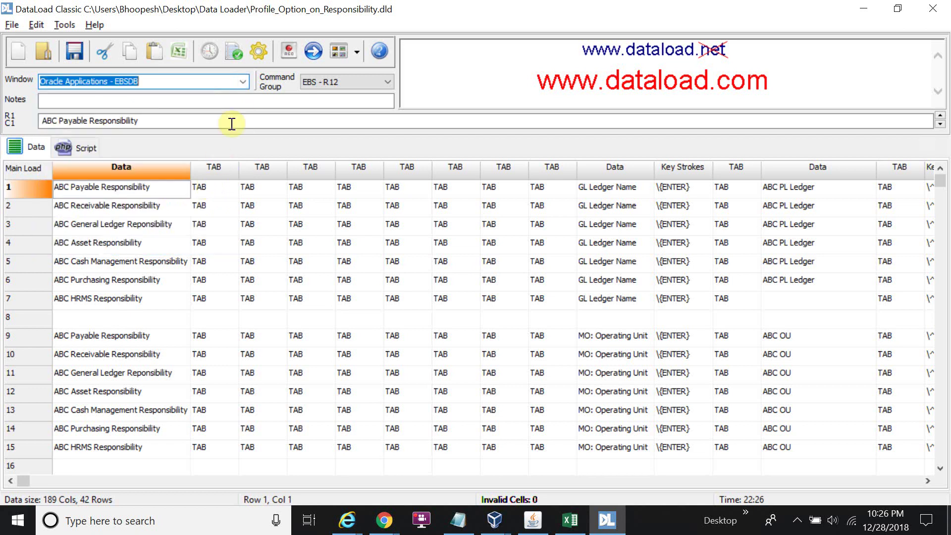
click(353, 80)
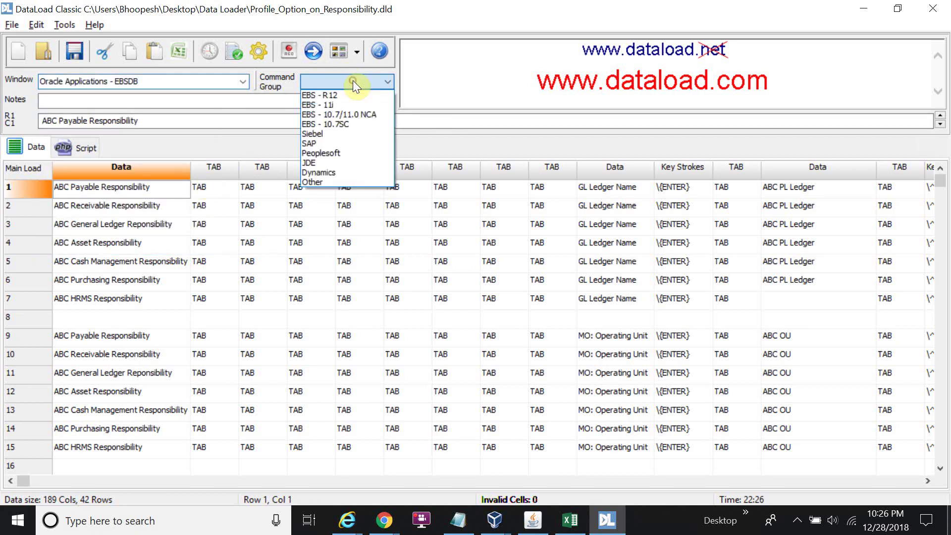
click(346, 94)
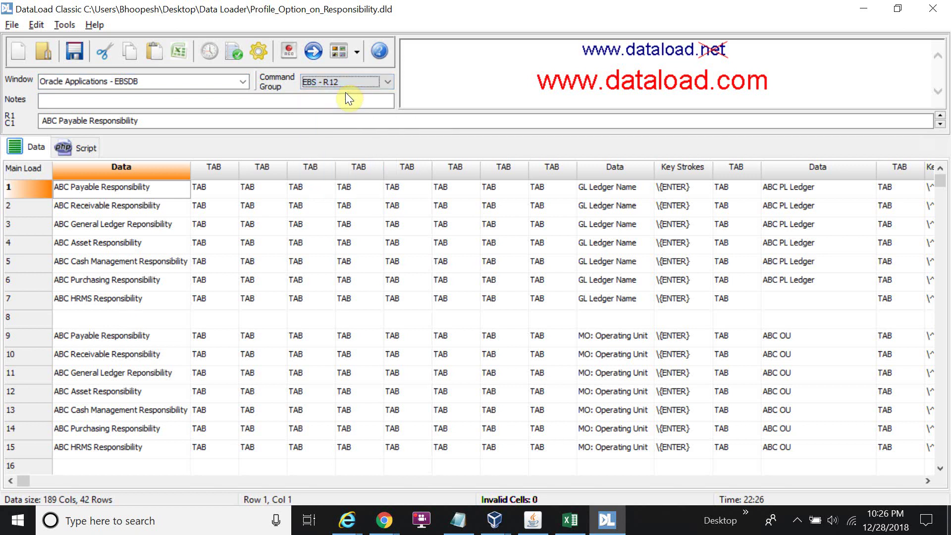
Examine row 1 of the load sheet cell by cell, from the responsibility name through the TAB commands to the profile name and ENTER keystroke.
click(134, 183)
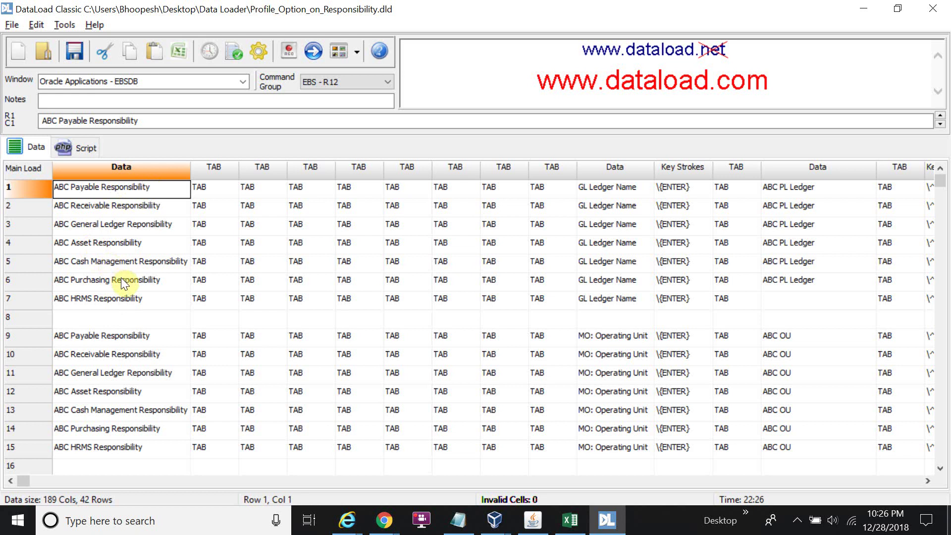
click(213, 189)
click(248, 189)
click(300, 188)
click(362, 191)
click(394, 188)
click(445, 188)
click(503, 190)
click(551, 191)
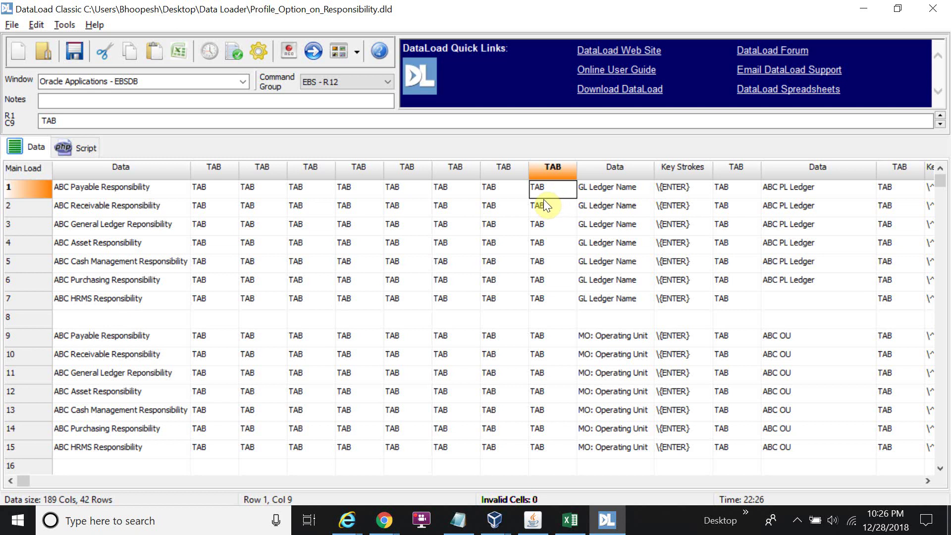
click(590, 192)
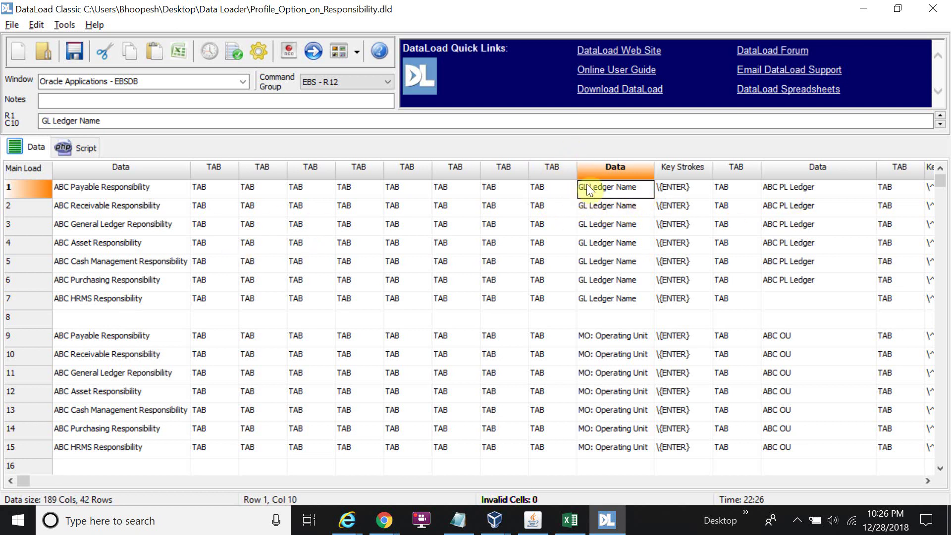
click(703, 186)
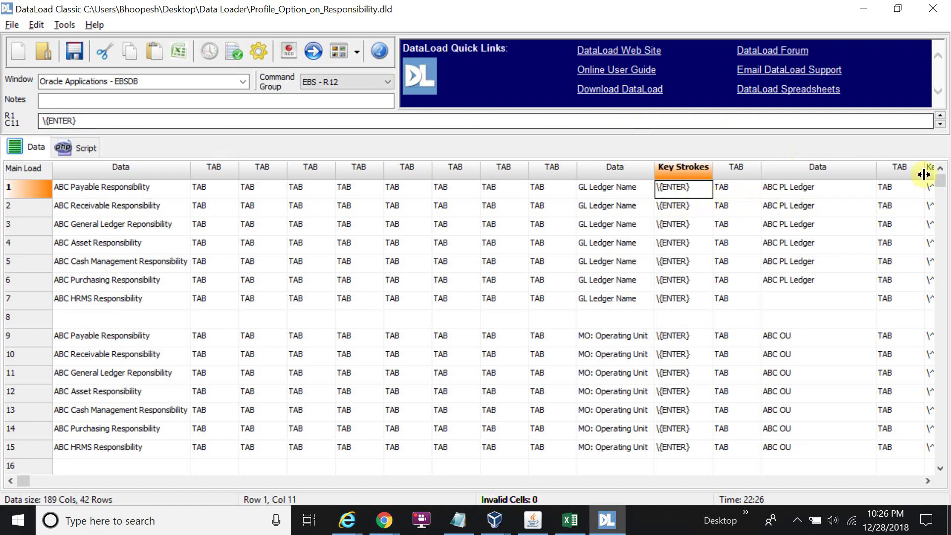
Enter ABC PL Ledger as the GL Ledger Name value for ABC HRMS Responsibility in row 7.
click(836, 281)
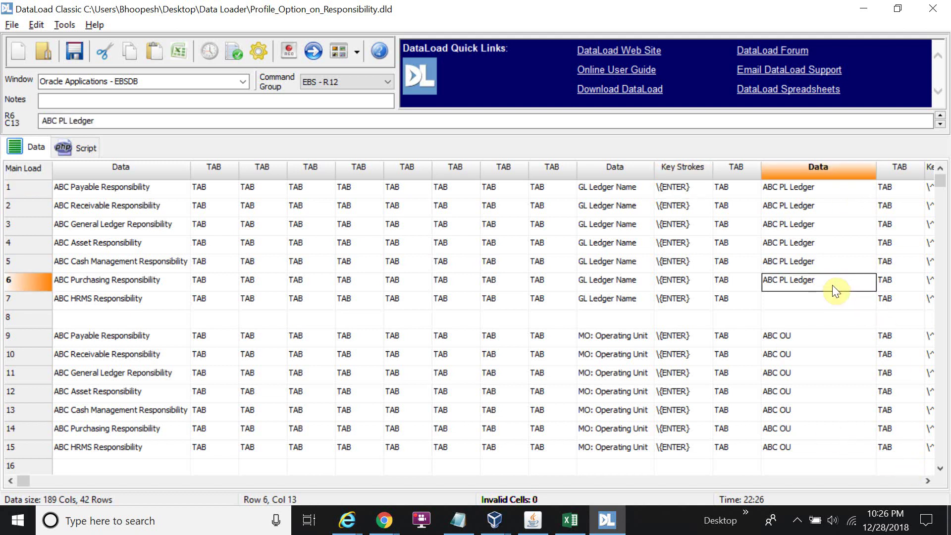
click(834, 300)
text(ABC PL Ledger)
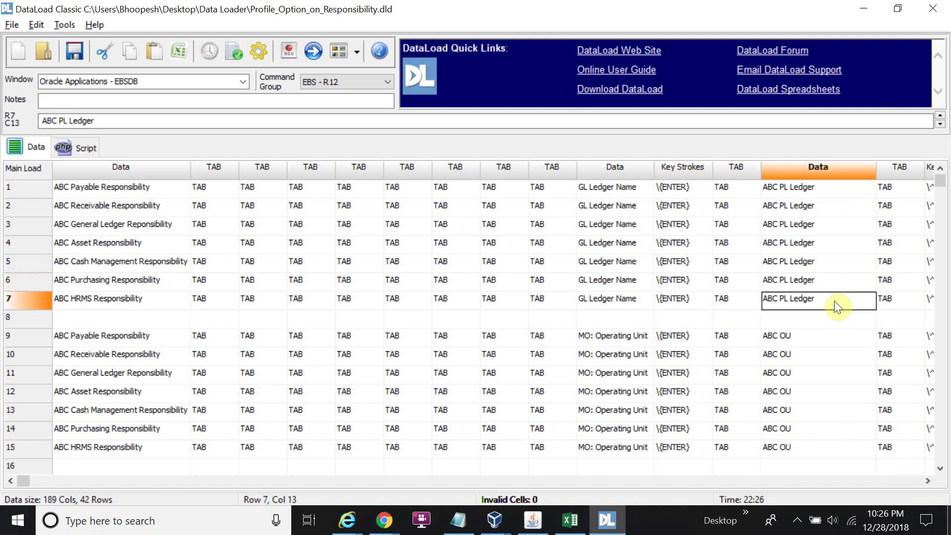
Examine the remaining row 7 commands after the ledger value, including the save, F11, F6 and TAB keystrokes.
key(Tab)
key(Tab)
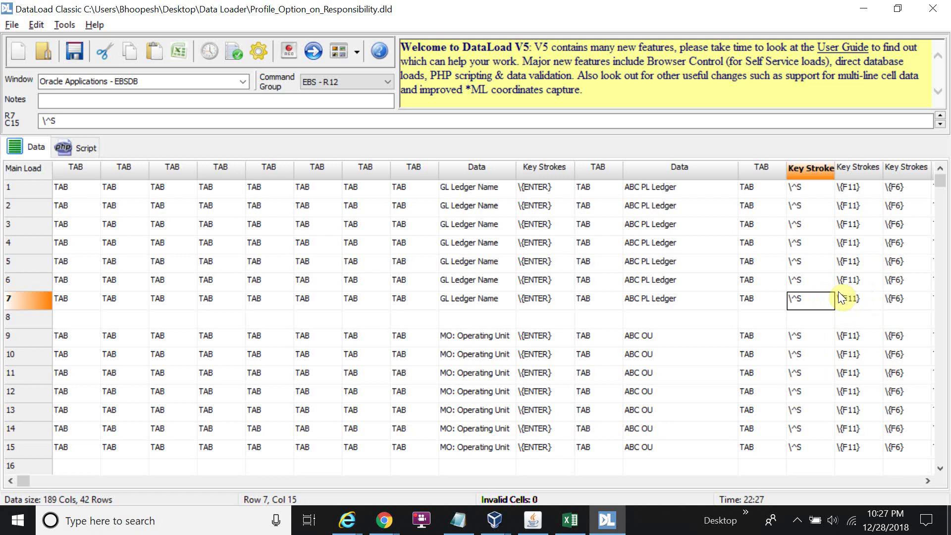
key(Tab)
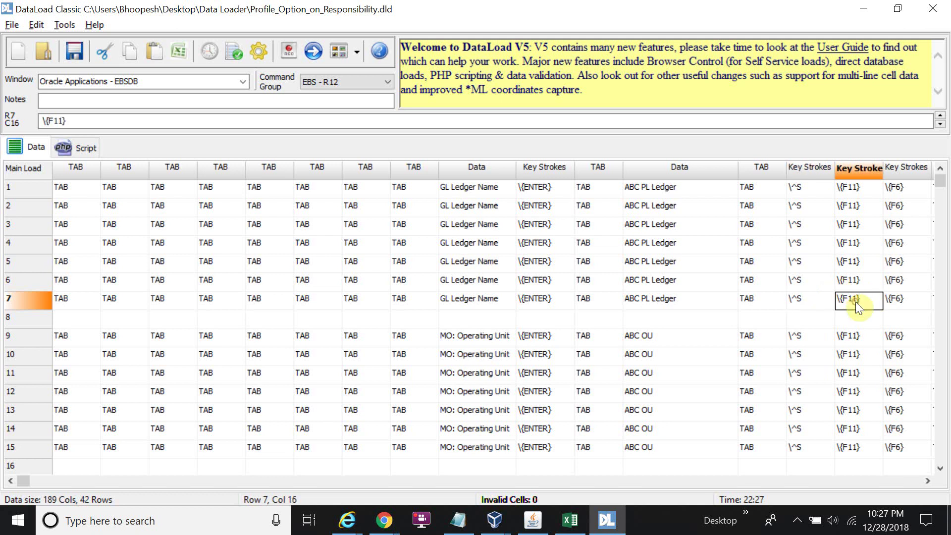
key(Tab)
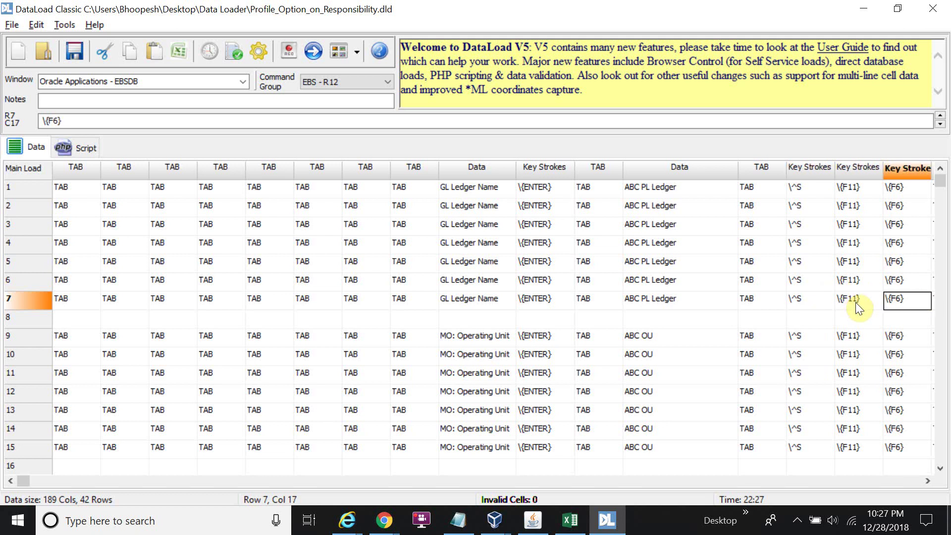
key(Tab)
key(shift+Tab)
key(Tab)
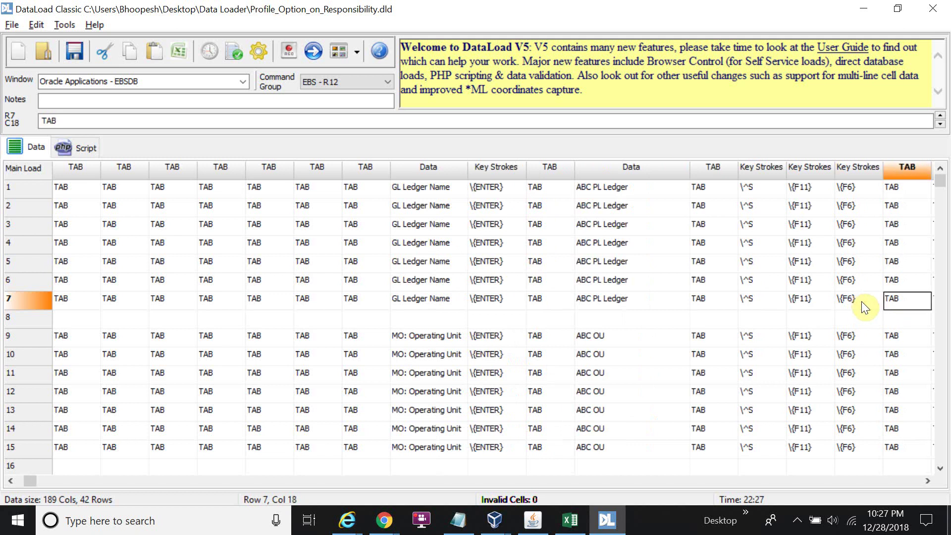
key(Tab)
key(Tab)
key(Tab)
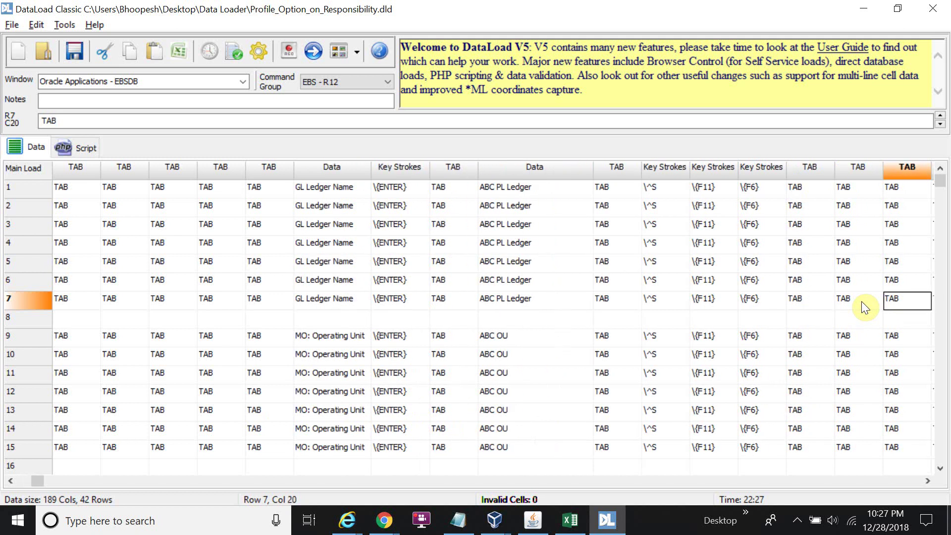
key(Tab)
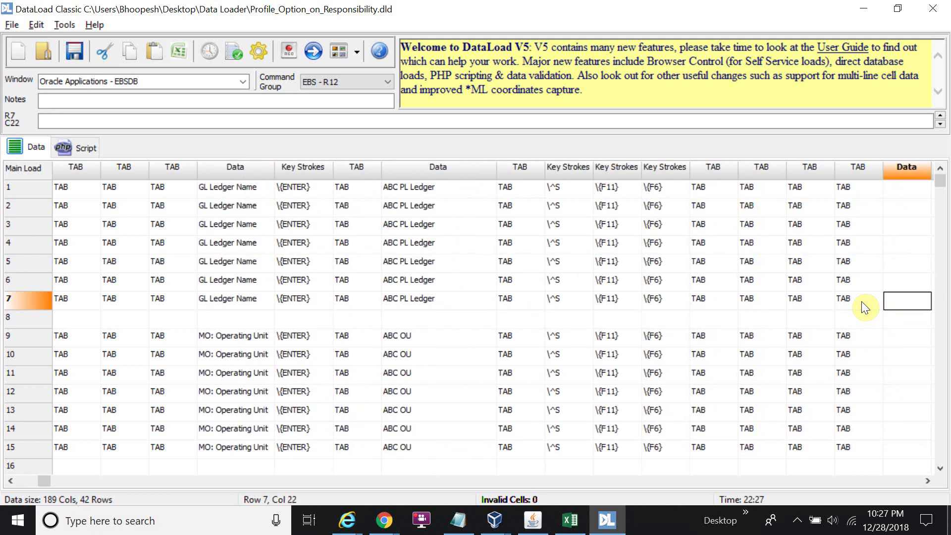
click(861, 301)
click(724, 297)
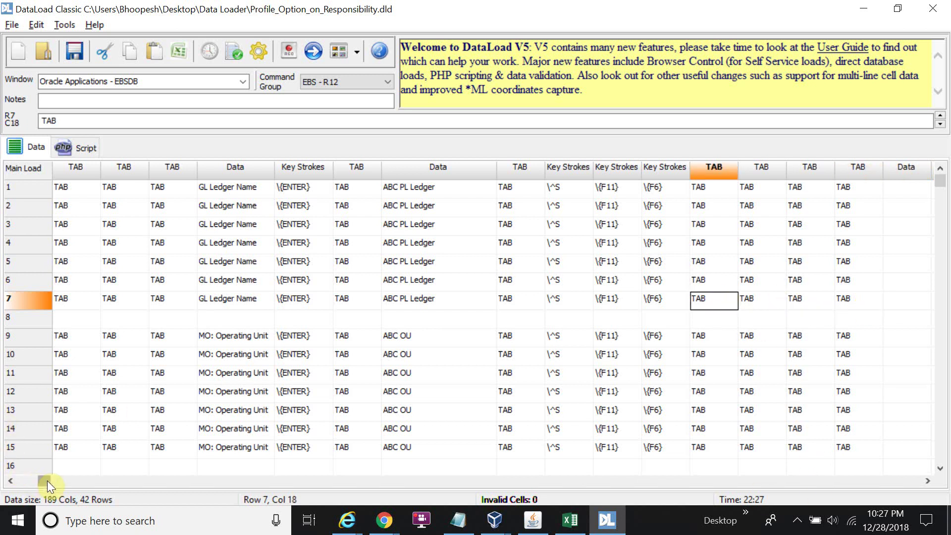
drag(47, 481, 12, 482)
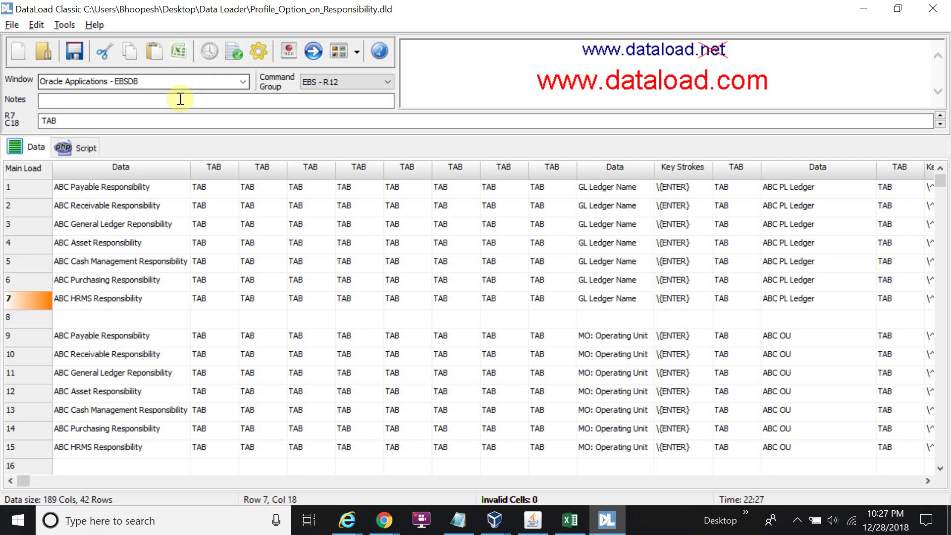
Review the target window and the Macro Loads settings in Options & Preferences.
triple_click(169, 82)
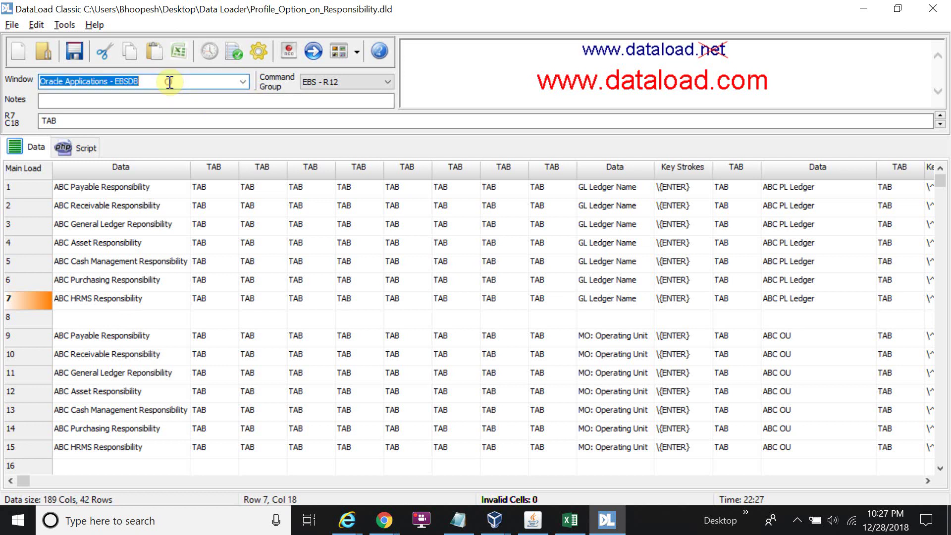
click(255, 48)
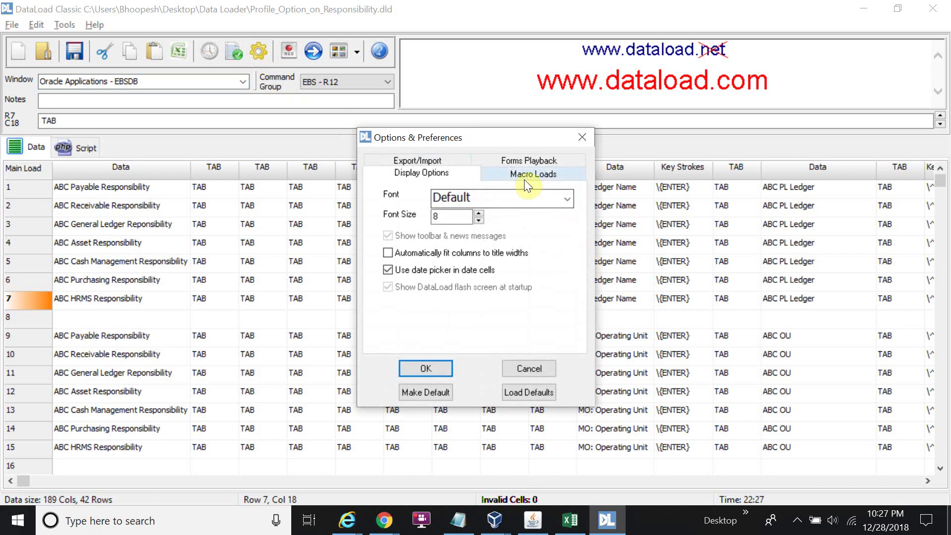
click(525, 179)
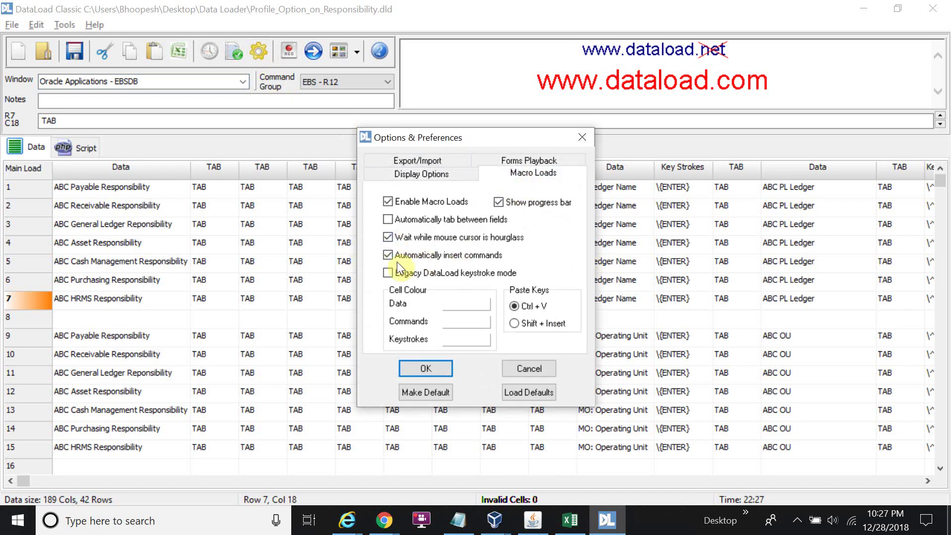
click(425, 369)
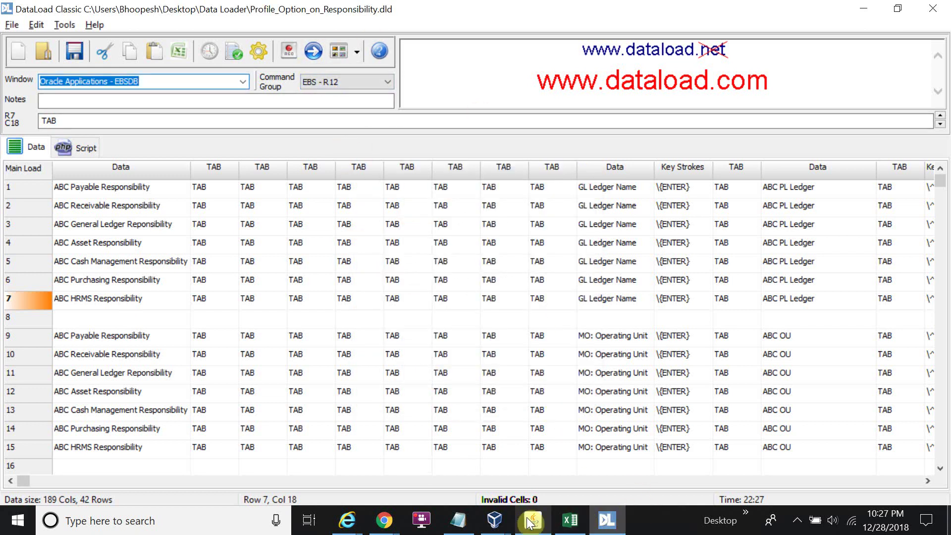
Select the sheet's first data cell, switch to Oracle Applications, and open the system profile search form with the cursor in the Responsibility field.
mouse_move(529, 522)
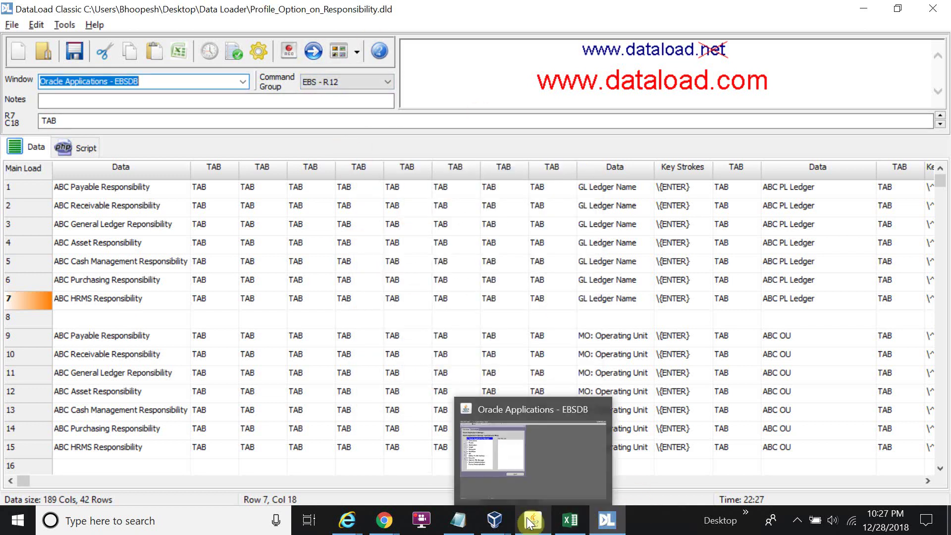
click(73, 191)
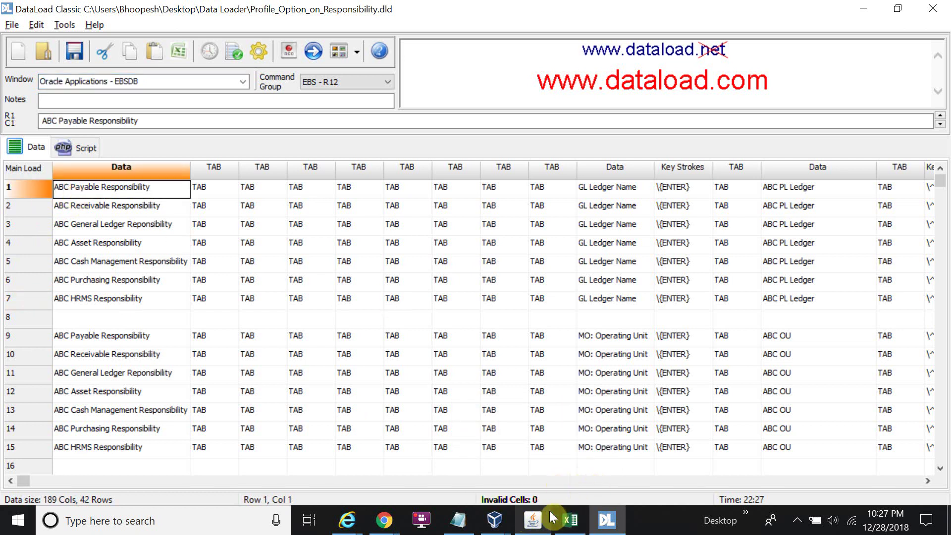
mouse_move(550, 513)
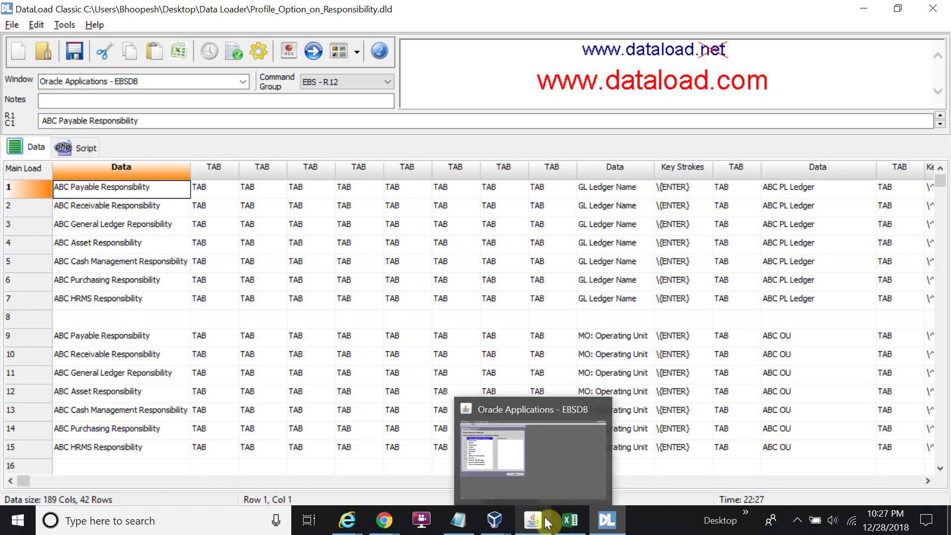
click(542, 524)
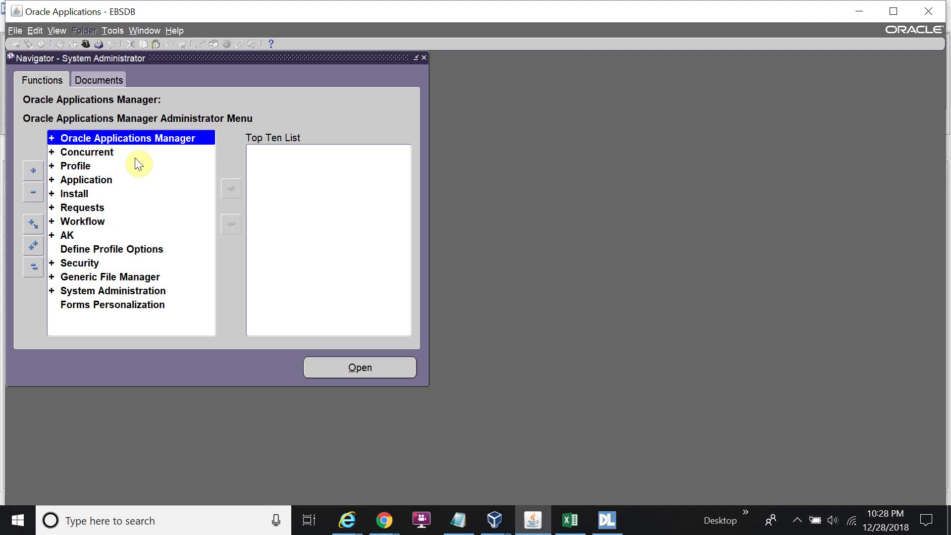
double_click(91, 166)
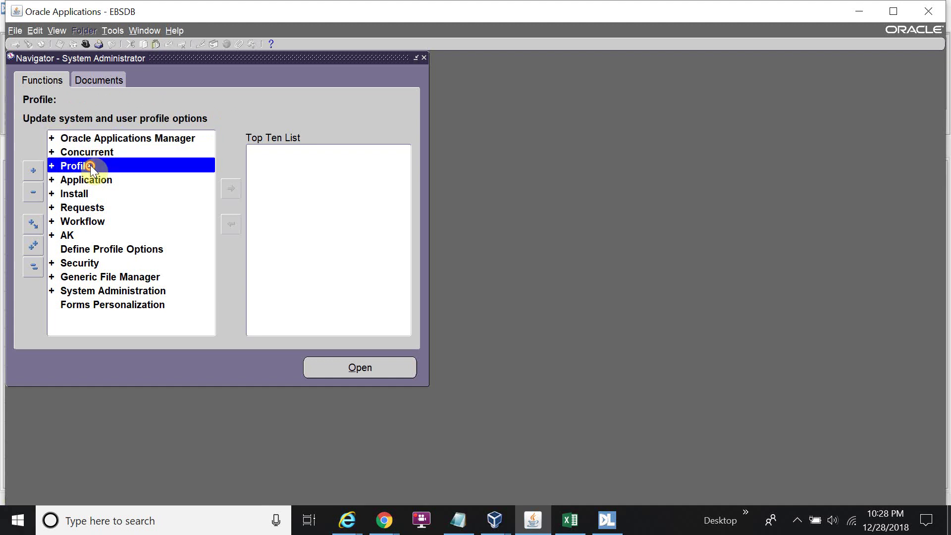
double_click(95, 180)
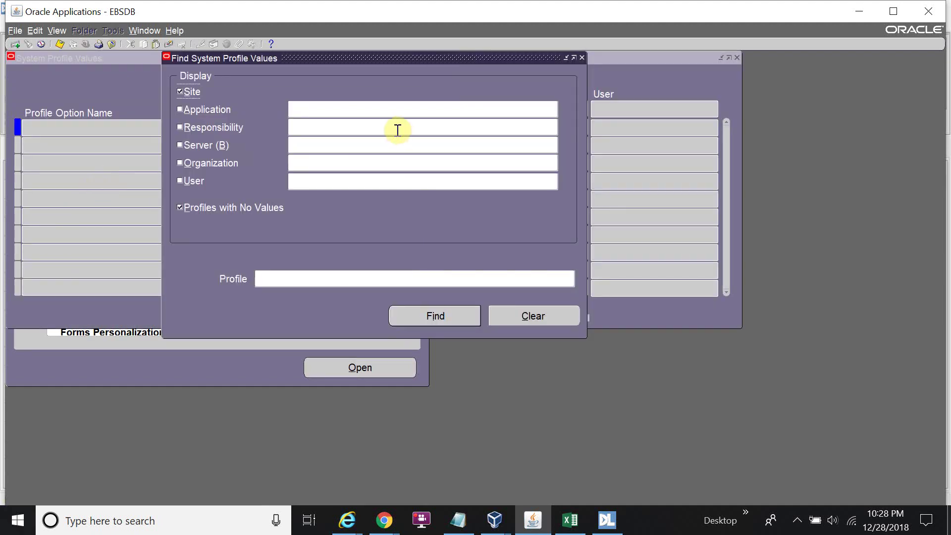
click(395, 127)
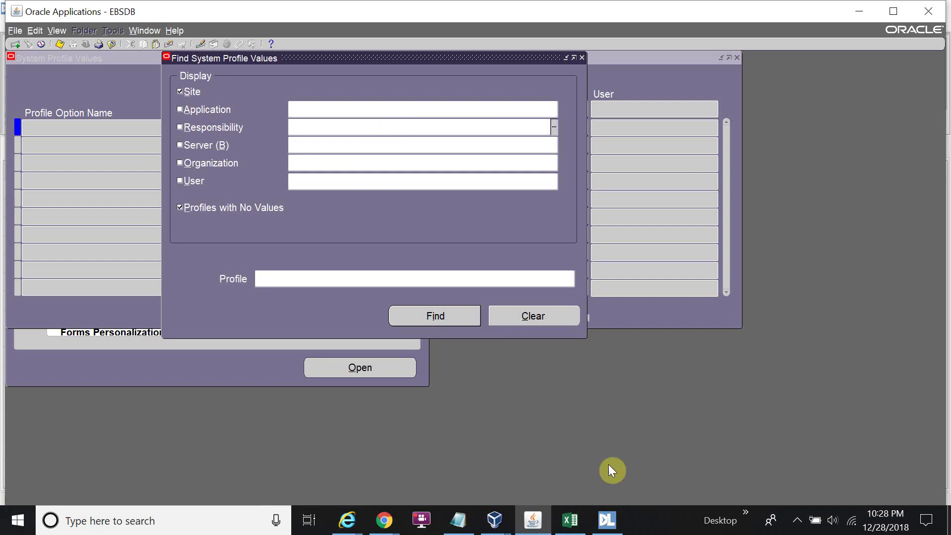
Switch to DataLoad and run the load for main grid rows 1 to 7 against the Oracle Applications - EBSDB window.
mouse_move(616, 519)
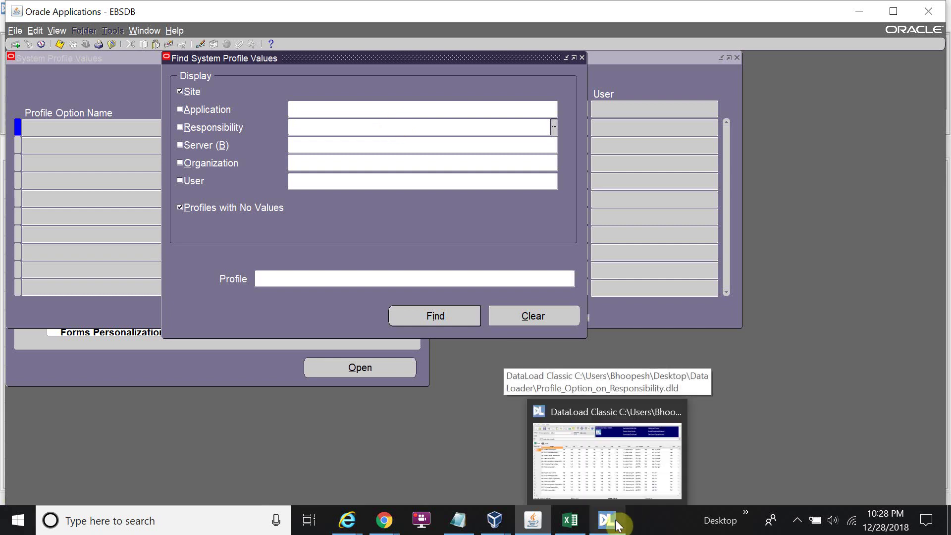
click(596, 442)
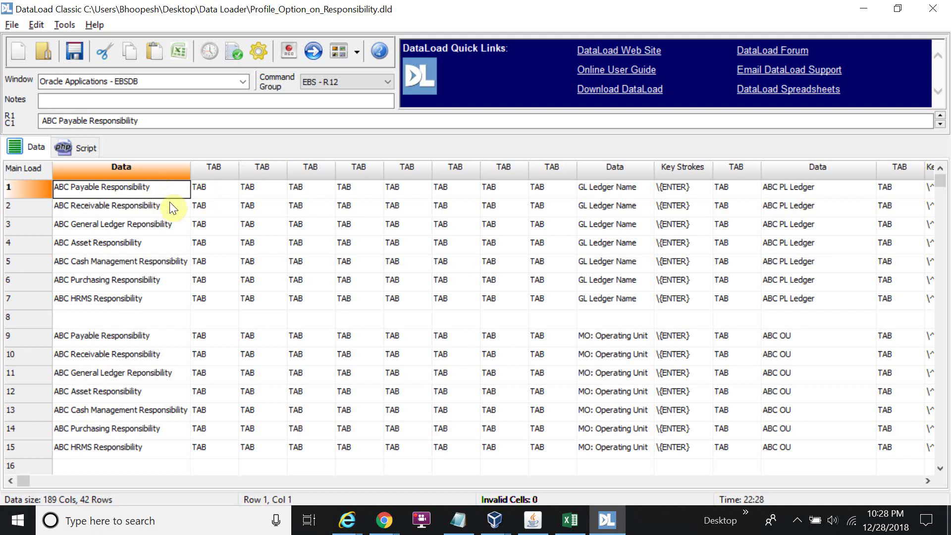
click(157, 189)
click(314, 54)
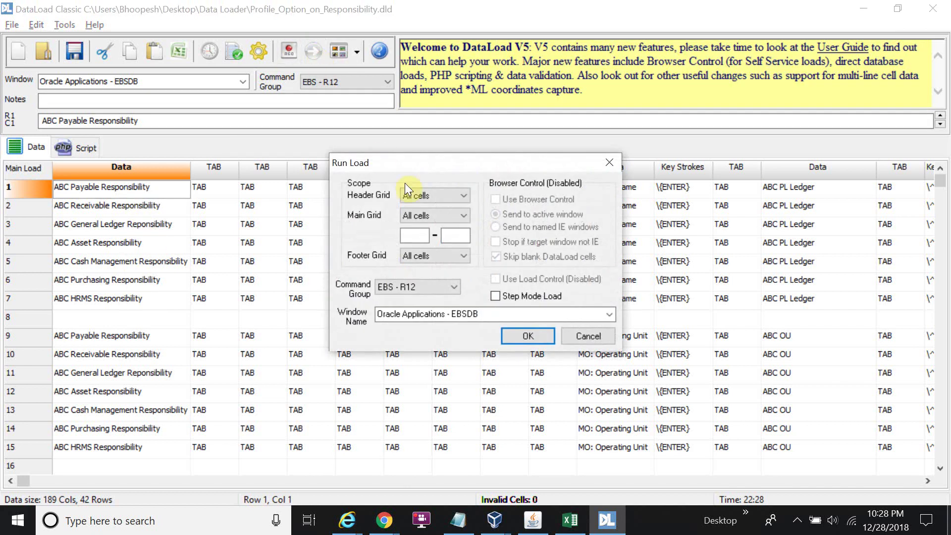
click(431, 215)
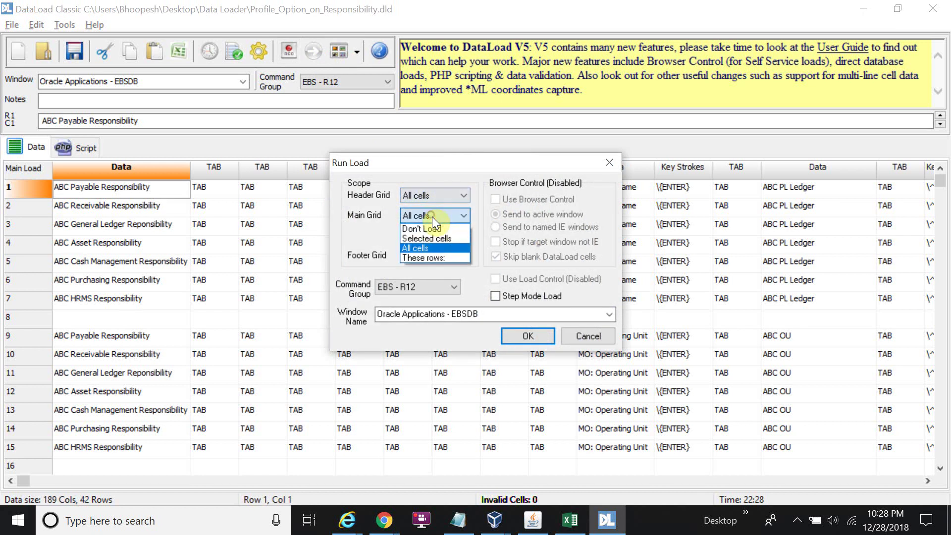
click(420, 256)
click(411, 235)
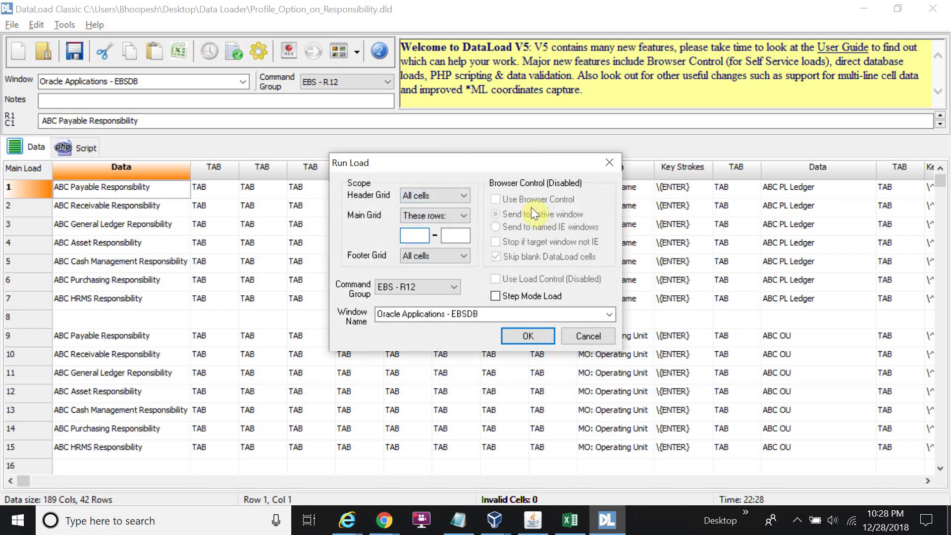
key(Tab)
text(1)
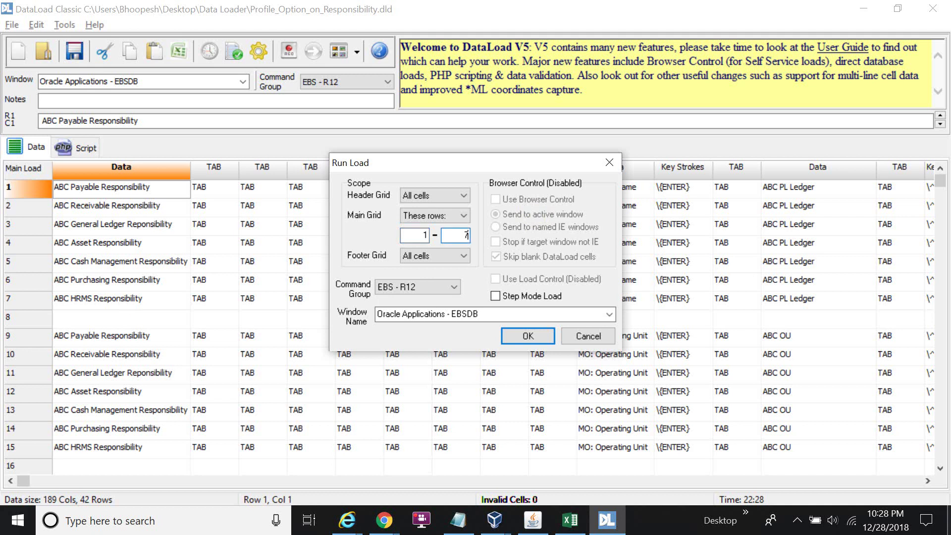
click(528, 336)
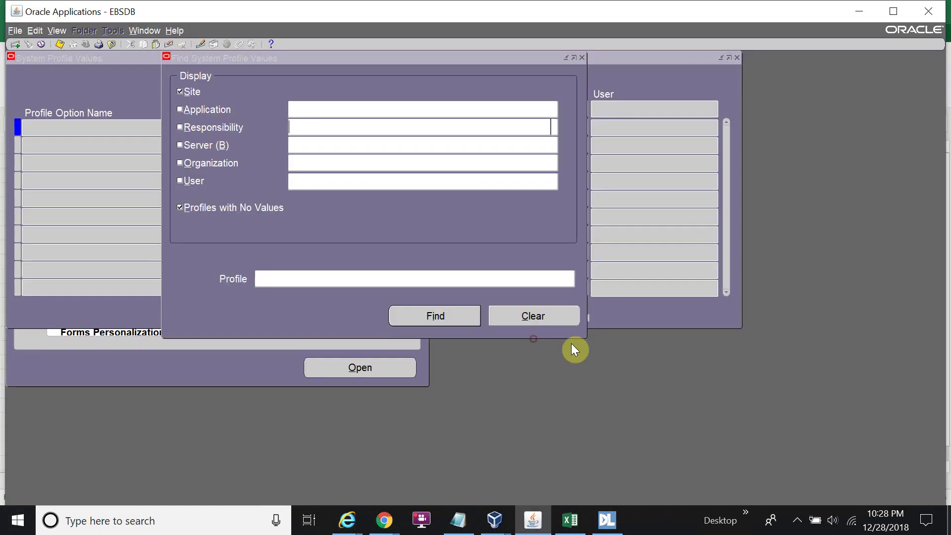
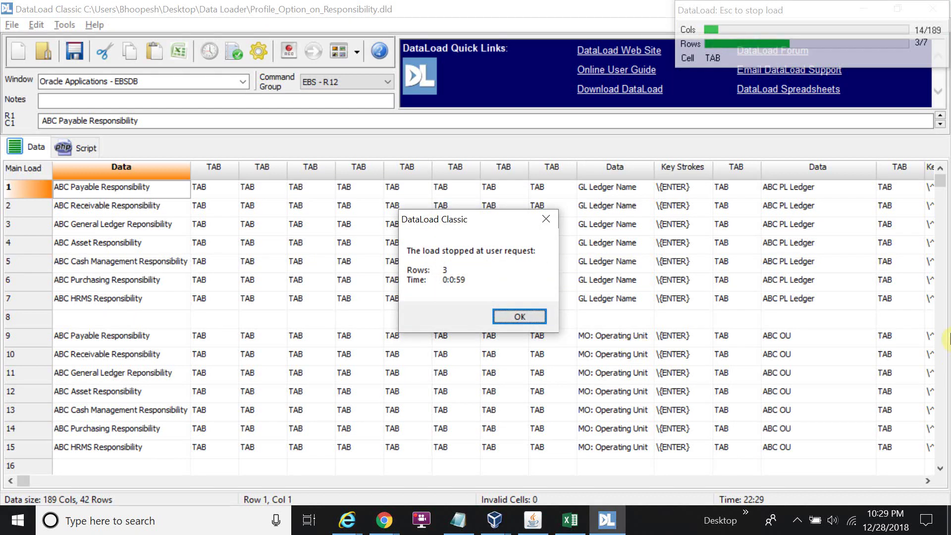
click(502, 319)
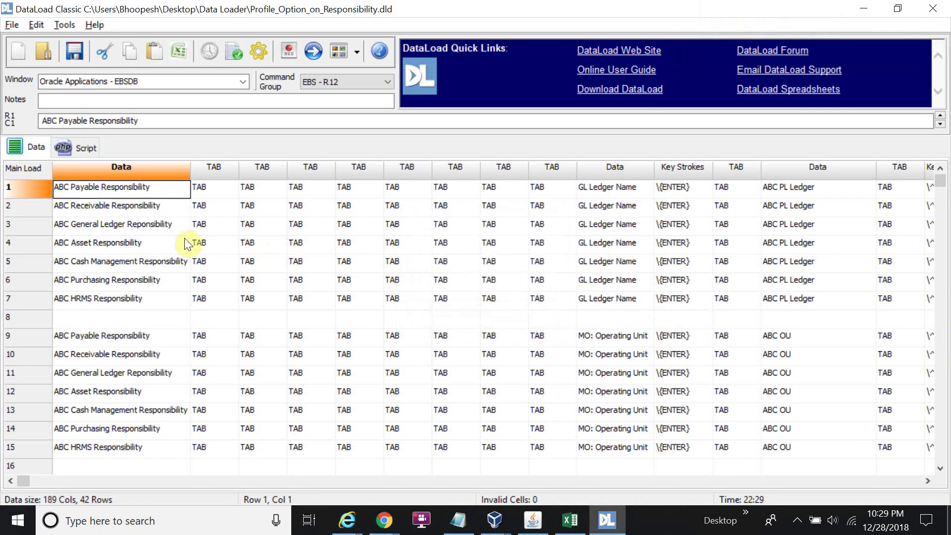
Switch to Oracle Applications and look up the GL Ledger Name profile for ABC General Ledger Reponsibility, using the sheet's row 3 values.
click(165, 227)
key(alt+Tab)
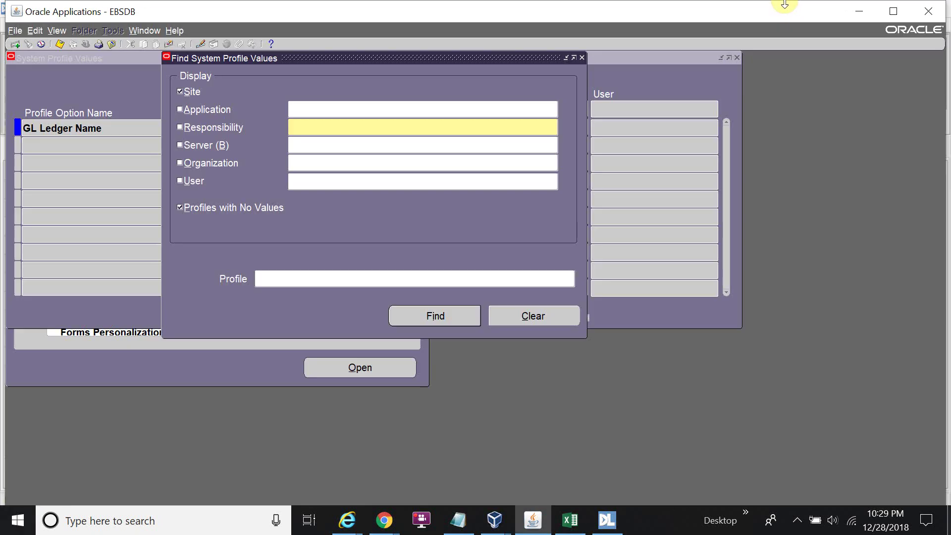
click(484, 130)
text(ABC General Ledger Reponsibility)
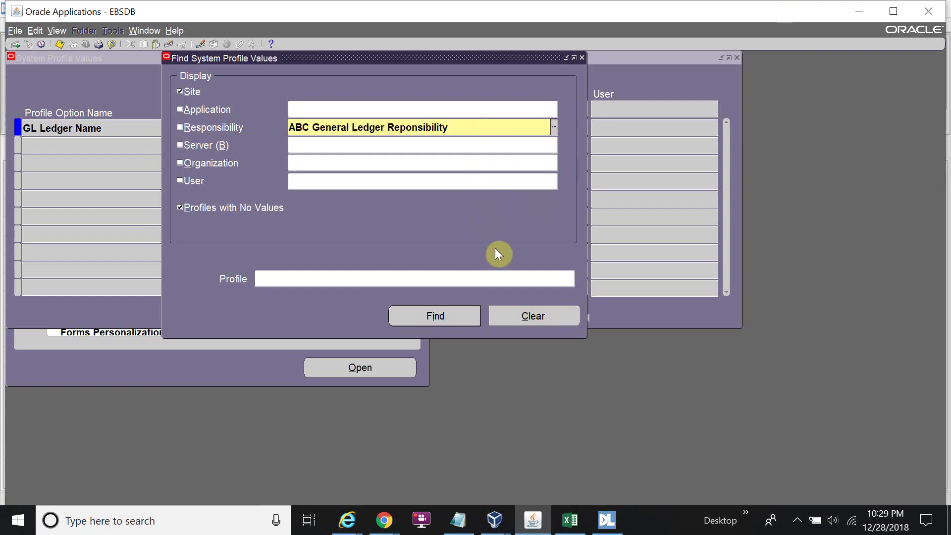
key(alt+Tab)
click(625, 225)
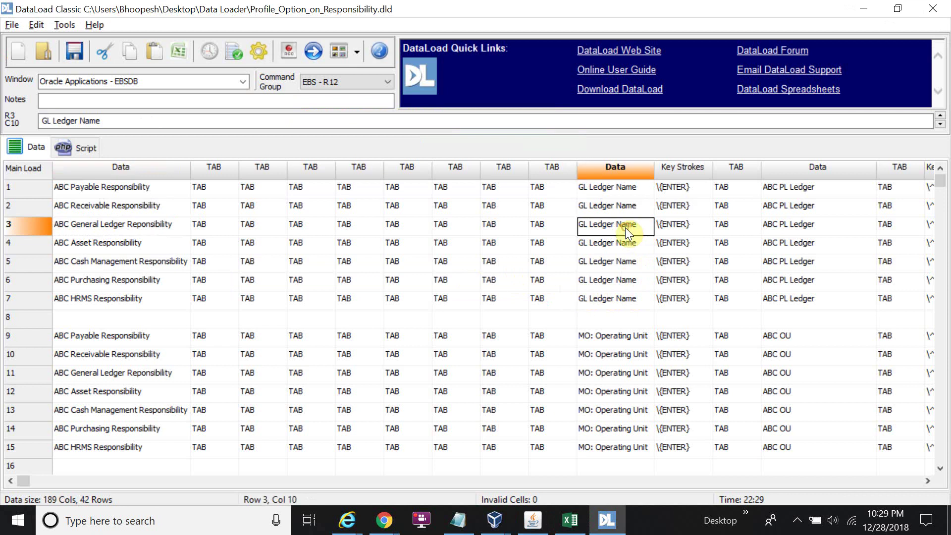
key(alt+Tab)
click(507, 276)
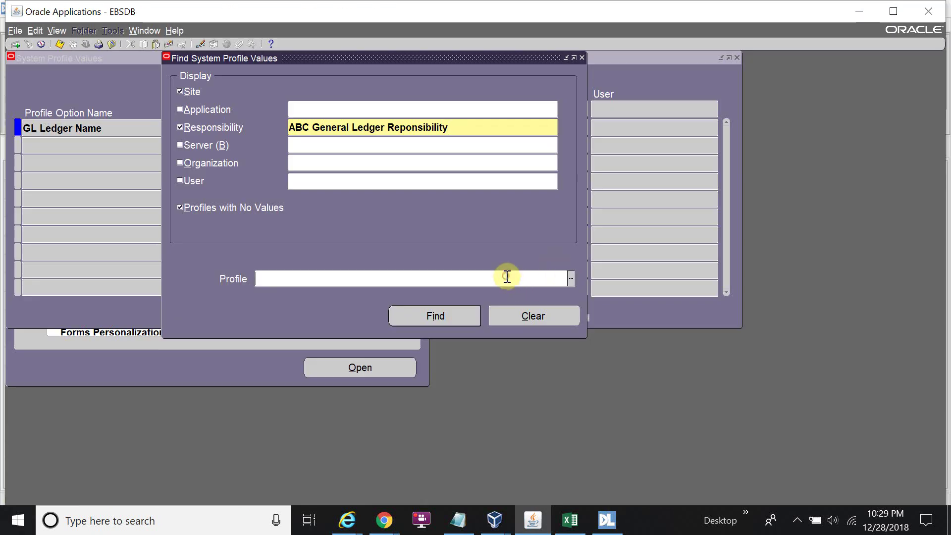
text(GL Ledger Name)
key(Return)
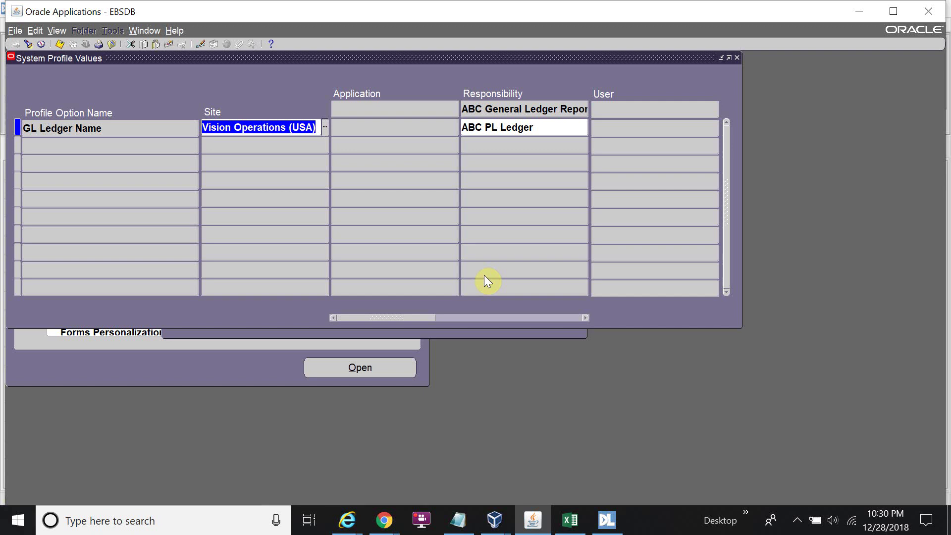
Reopen the system profile search form, clear its criteria, and place the cursor in the Responsibility field.
key(ctrl+f)
click(517, 314)
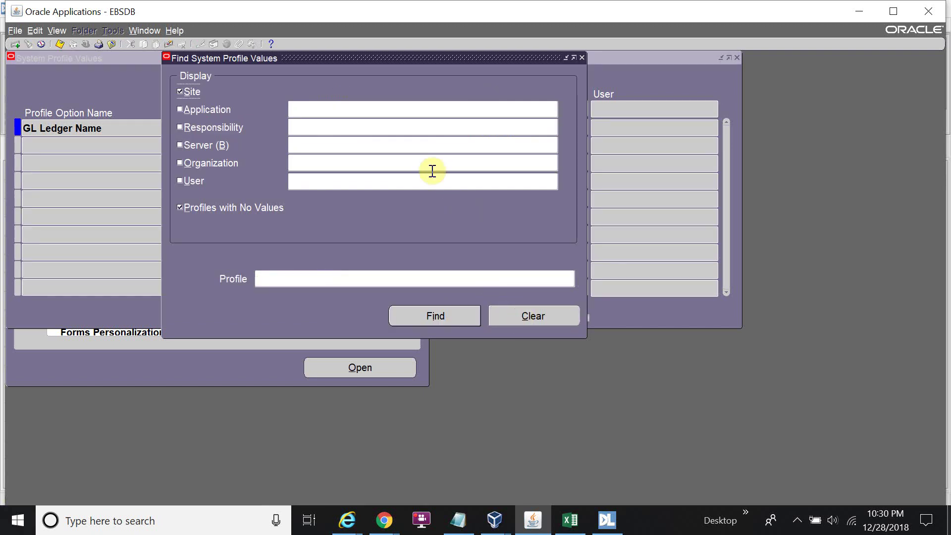
click(403, 128)
Return to DataLoad and run the load for main grid rows 4 to 7, starting at ABC Asset Responsibility.
key(alt+Tab)
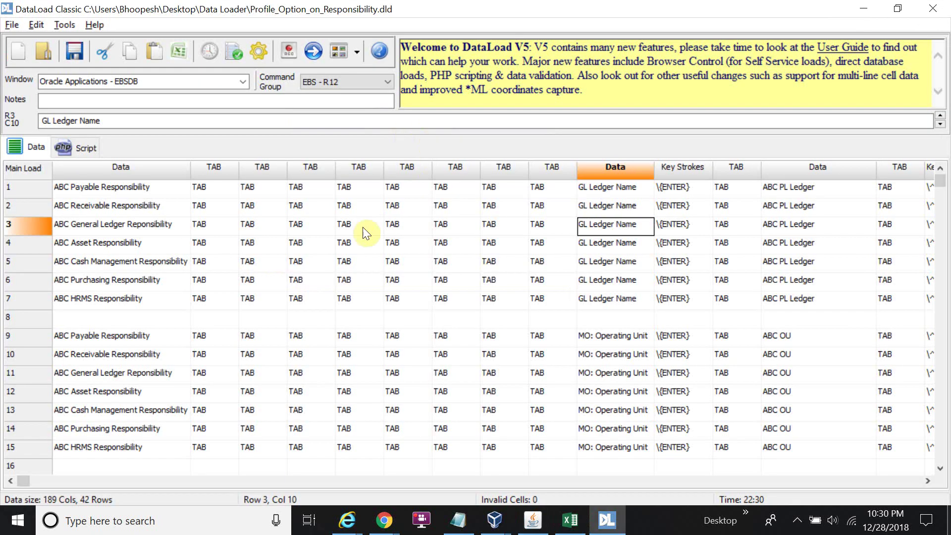
click(111, 243)
click(313, 51)
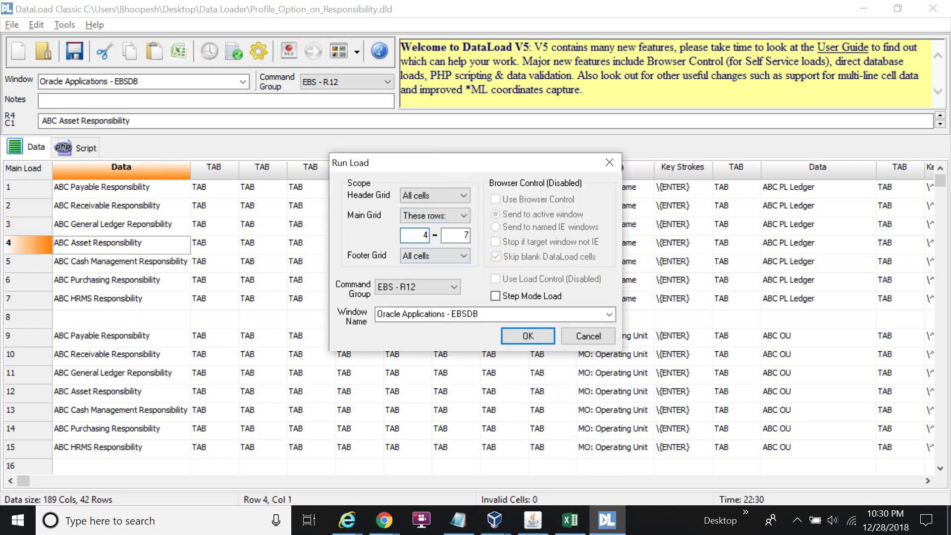
key(Return)
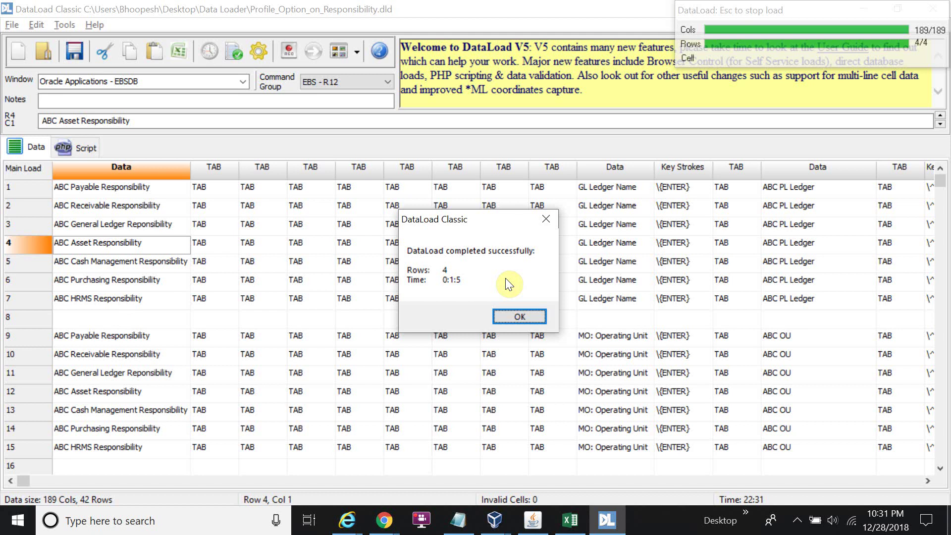
click(520, 317)
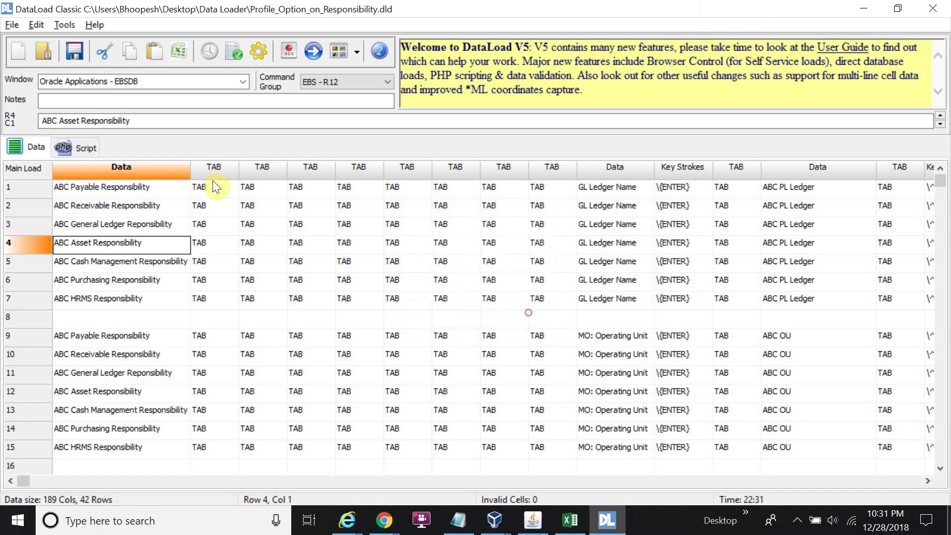
Select ABC Payable Responsibility in row 9 and start the load for main grid rows 9 to 15.
click(129, 340)
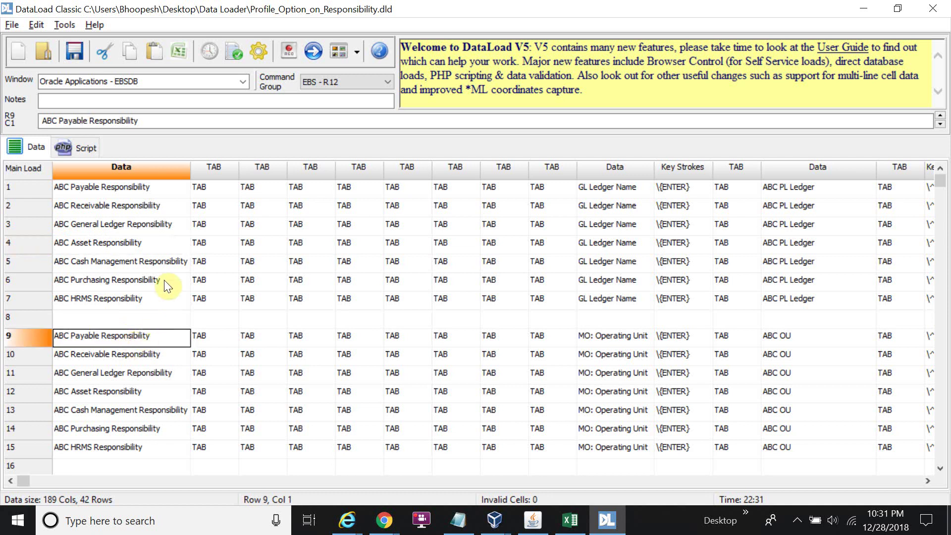
scroll(164, 280, down, 1)
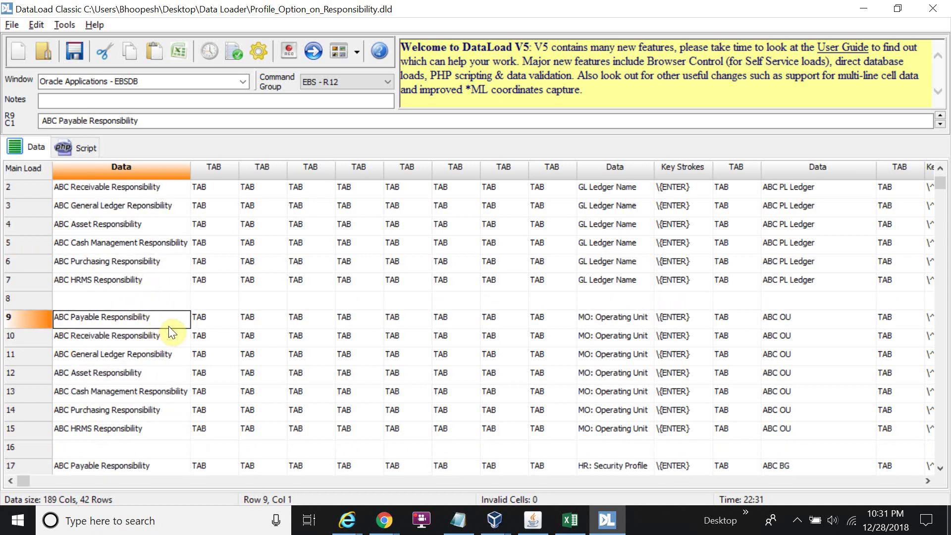
key(alt+Tab)
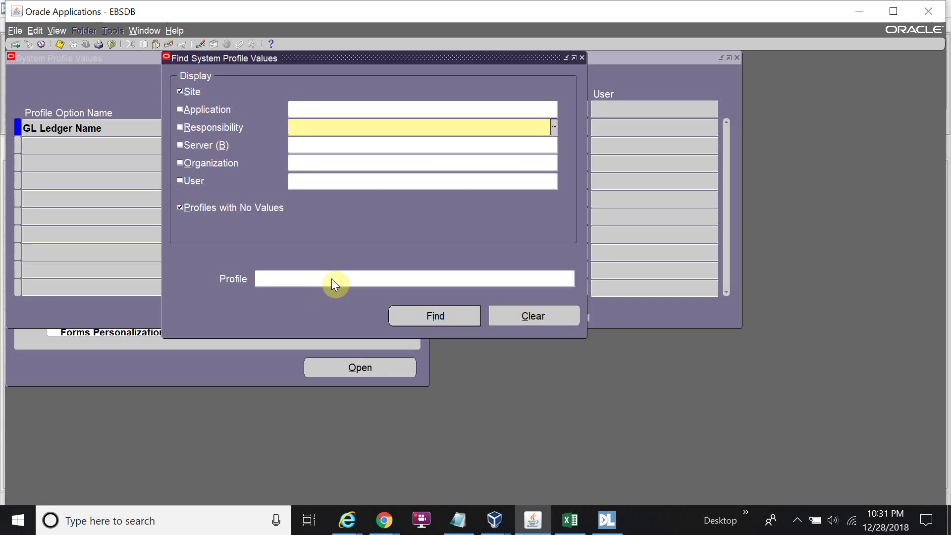
key(alt+Tab)
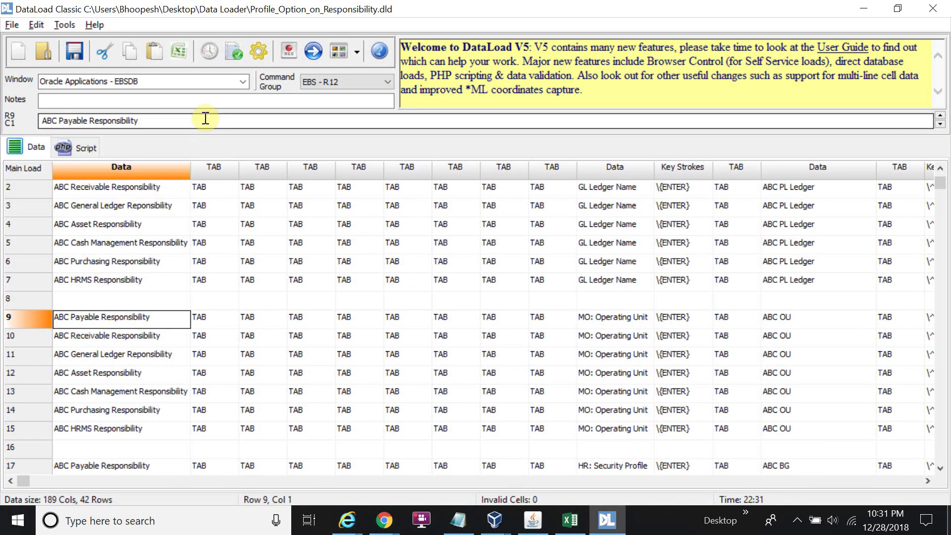
click(317, 50)
click(417, 237)
text(9)
click(459, 239)
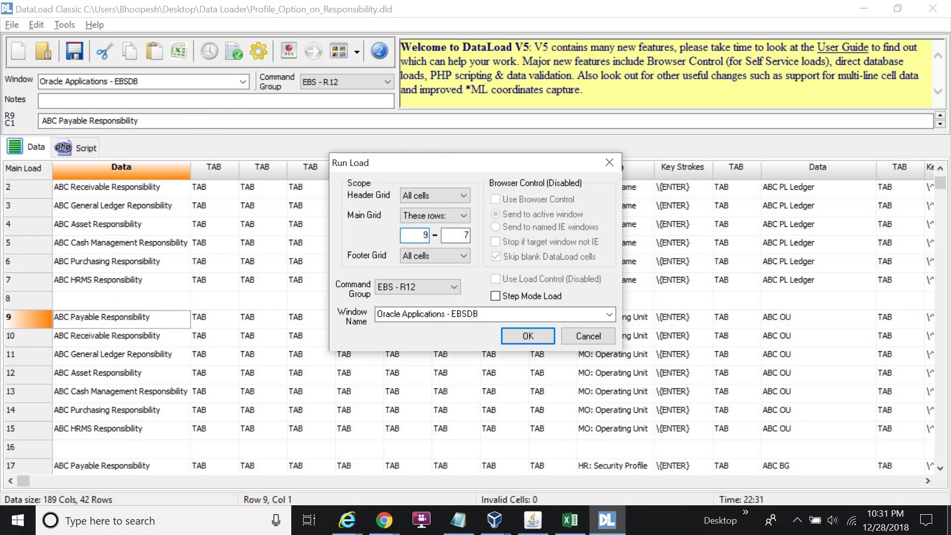
text(15)
key(BackSpace)
key(BackSpace)
text(15)
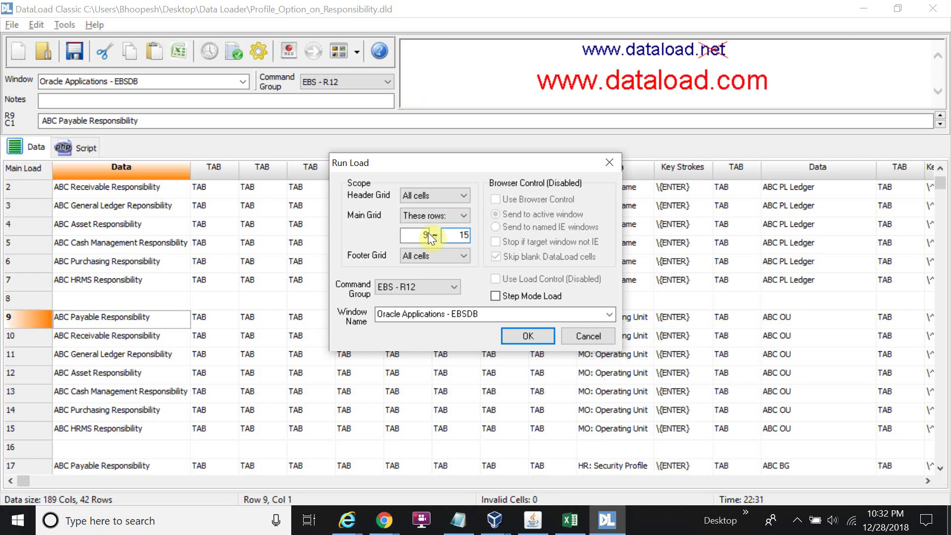
click(536, 341)
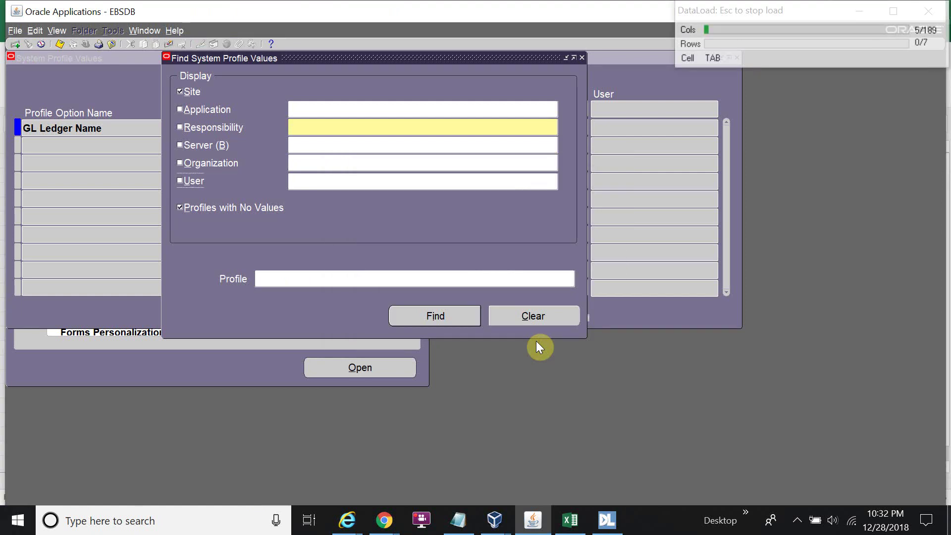
Stop the running load and reopen the system profile search form in Oracle Applications with the cursor in the Responsibility field.
key(Escape)
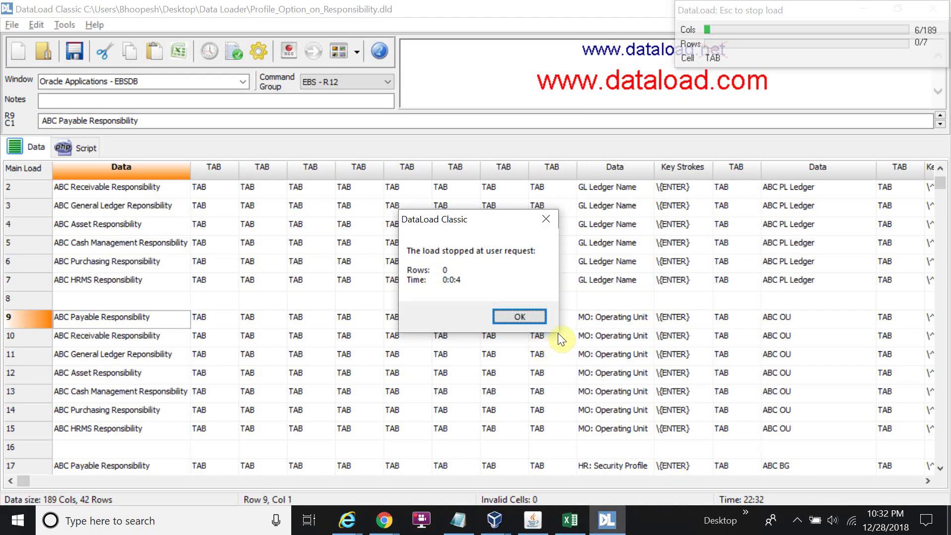
click(530, 316)
click(161, 314)
key(alt+Tab)
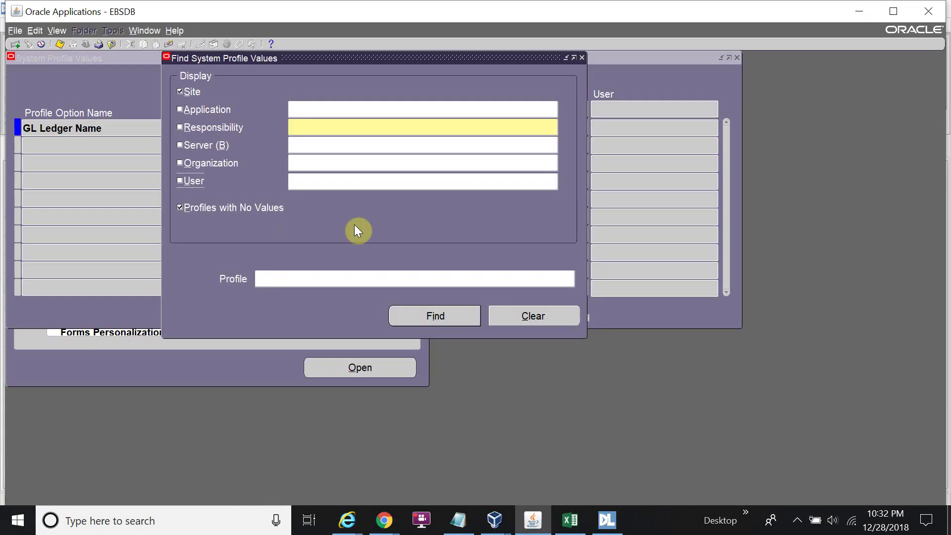
key(F4)
key(F4)
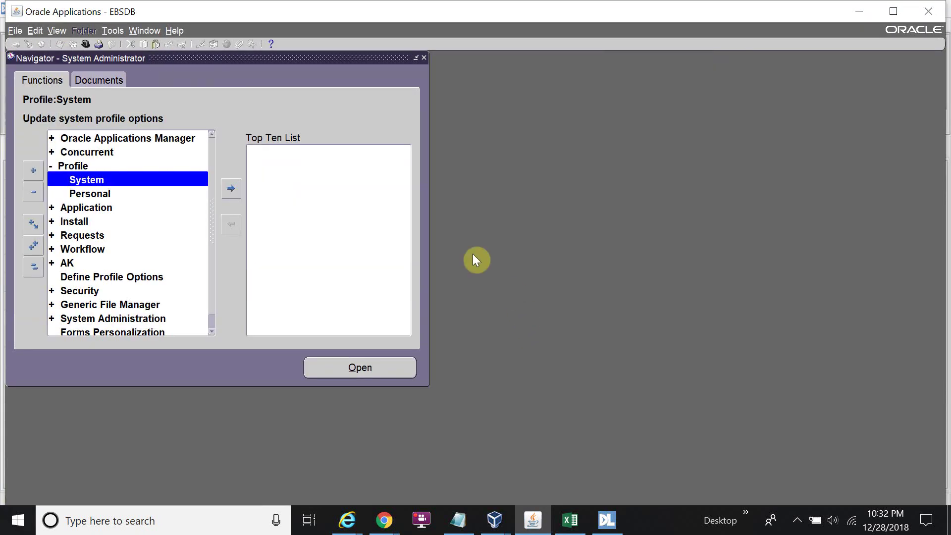
double_click(161, 180)
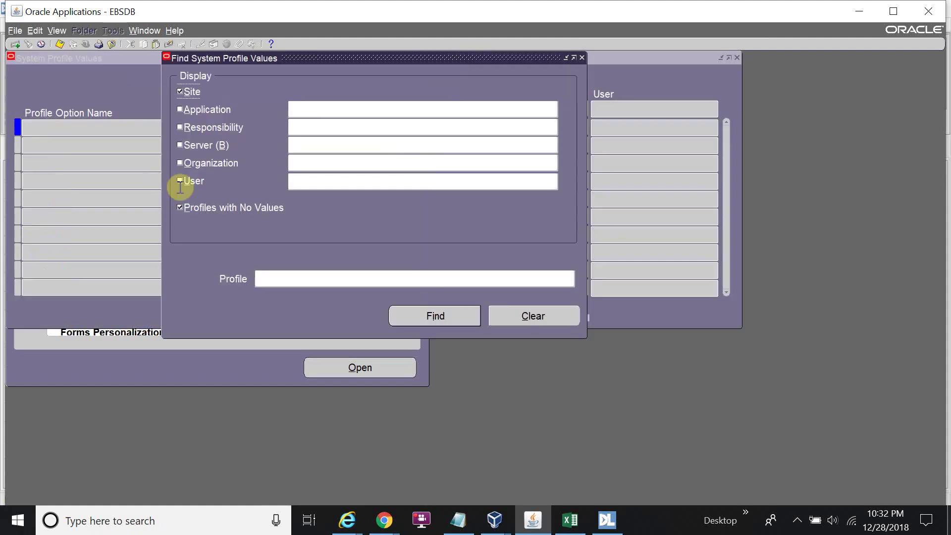
click(308, 124)
key(alt+Tab)
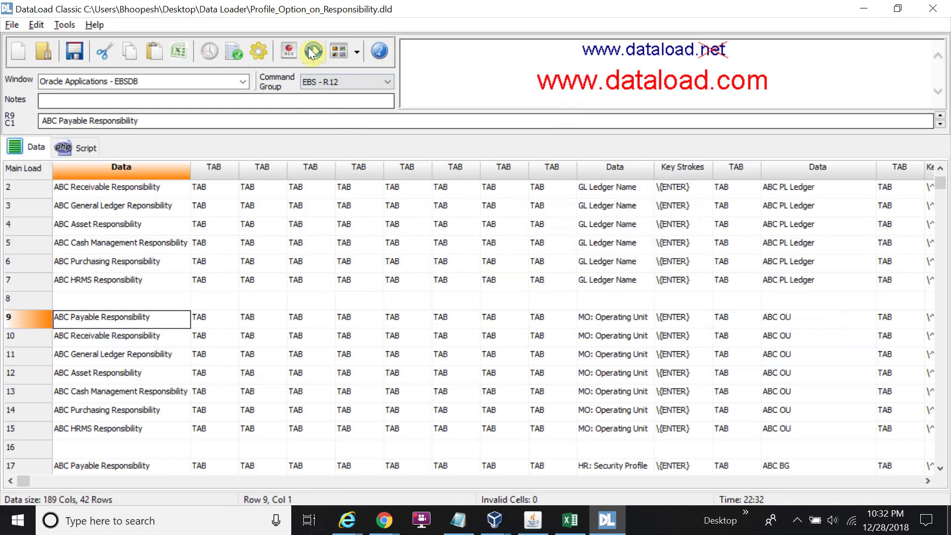
click(314, 50)
click(541, 340)
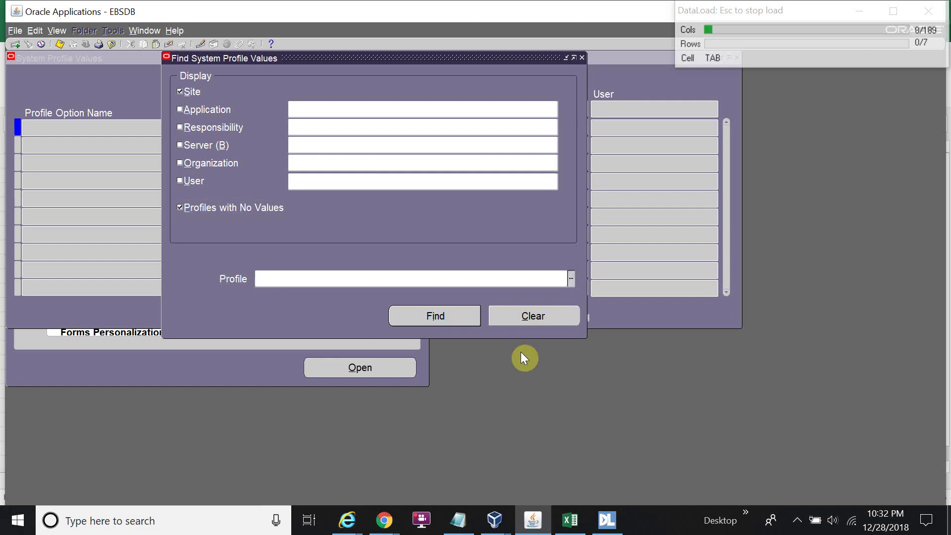
key(Escape)
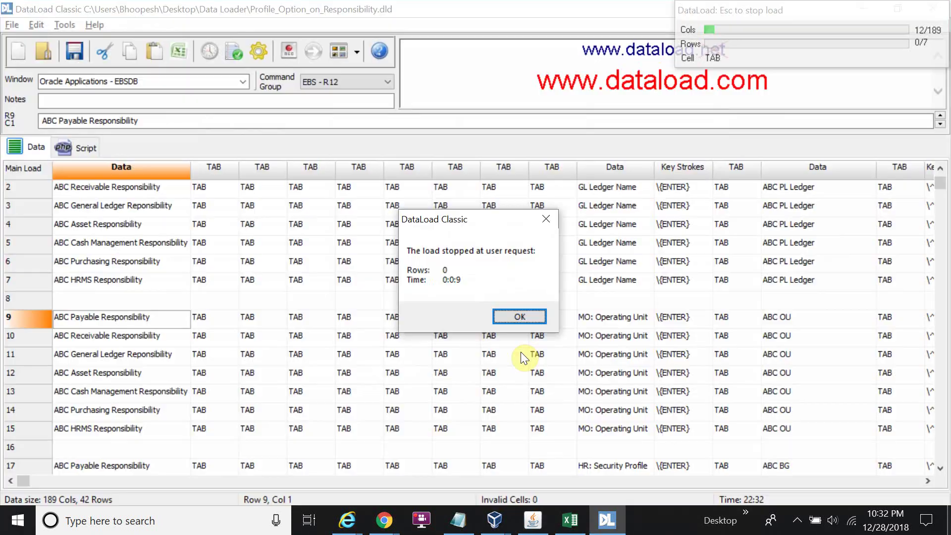
click(536, 315)
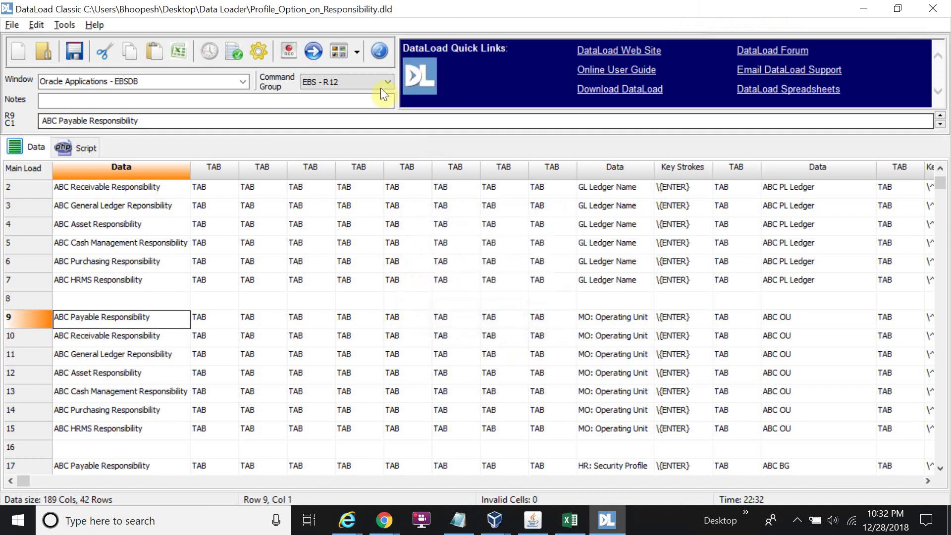
click(315, 51)
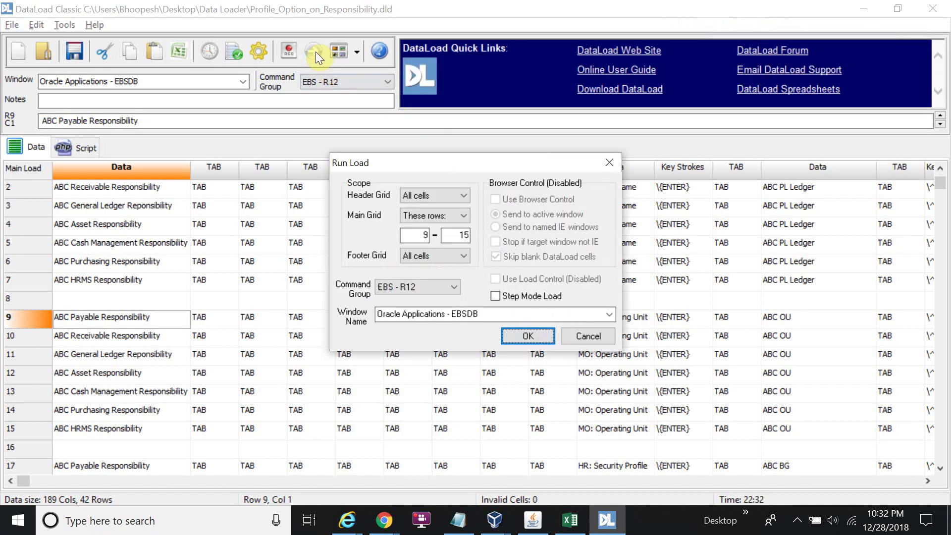
double_click(430, 236)
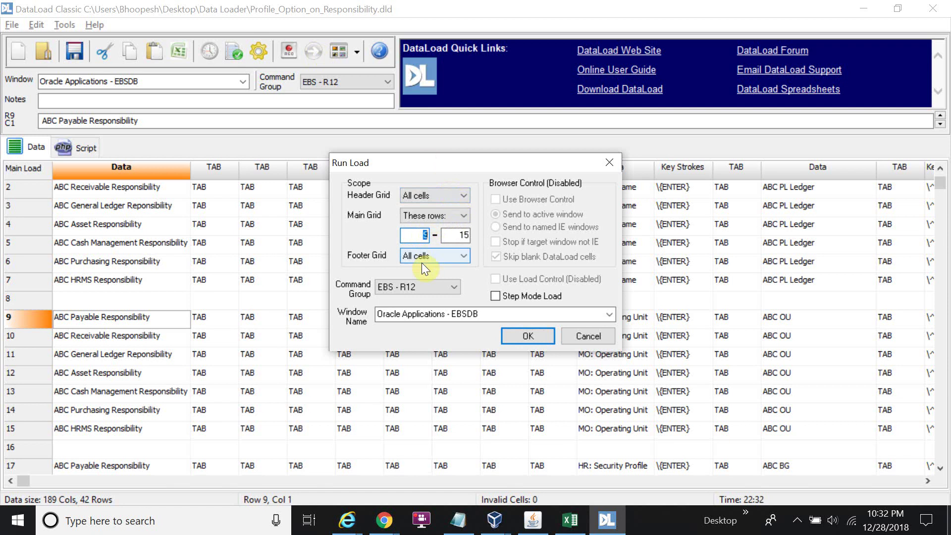
click(117, 317)
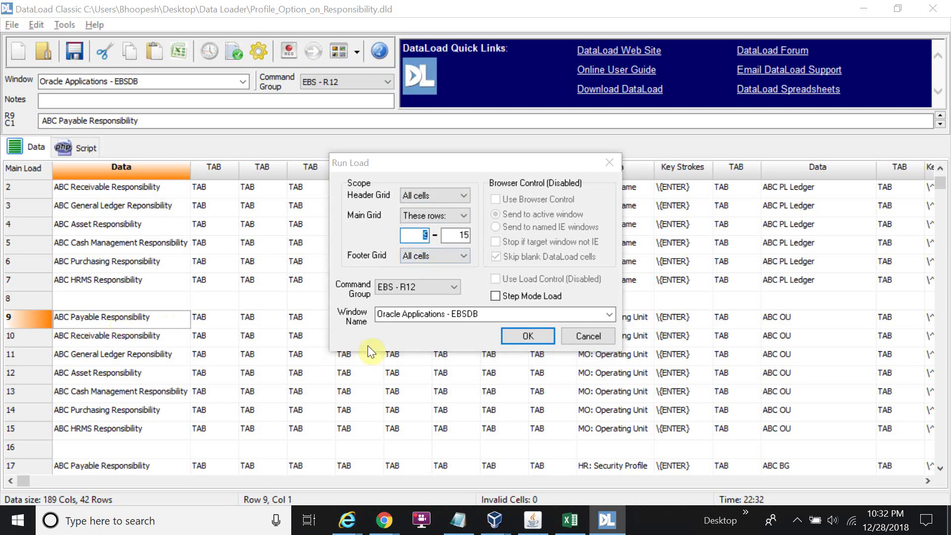
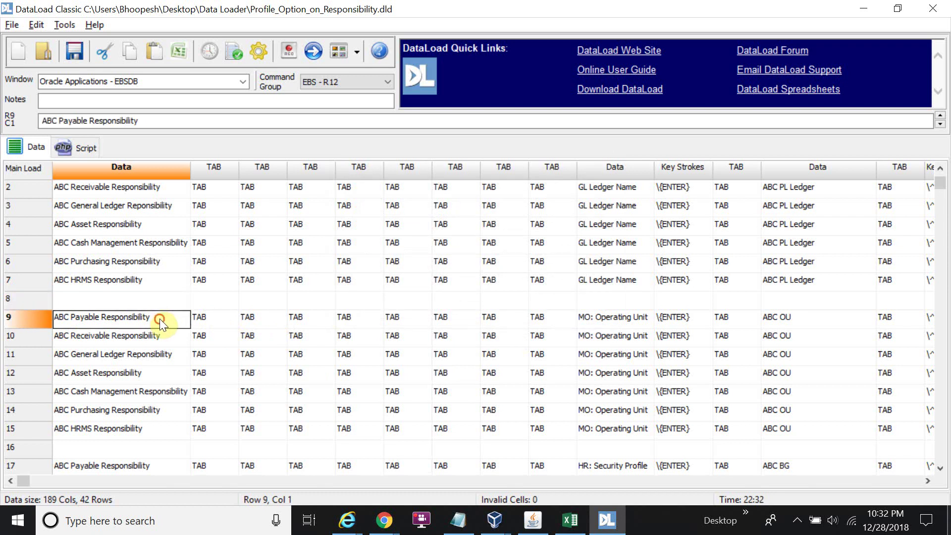
click(147, 333)
click(148, 325)
click(46, 121)
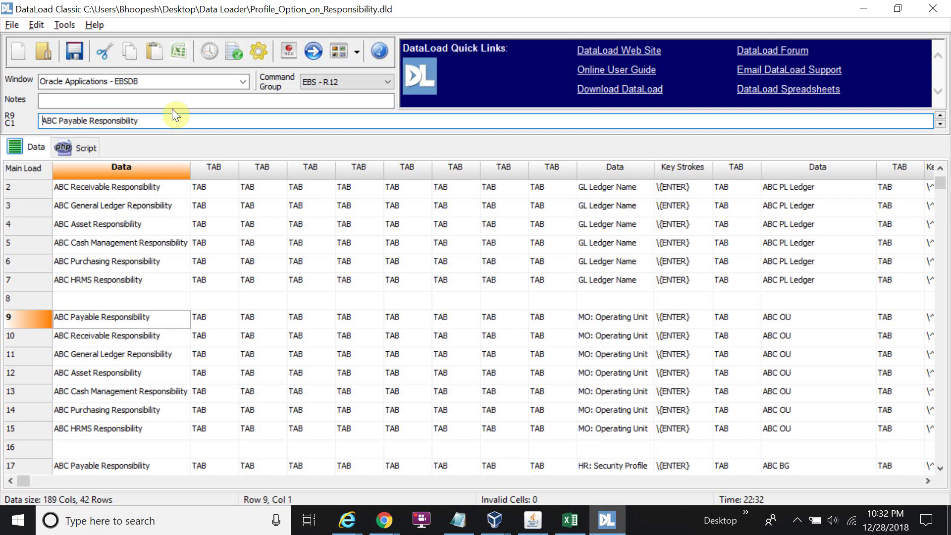
key(Tab)
click(82, 323)
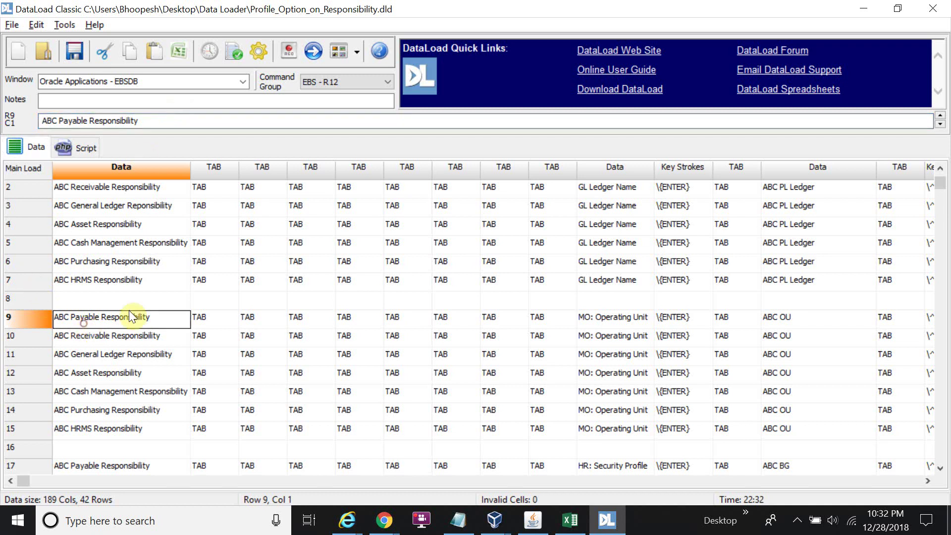
Try to run the load for main grid rows 9 to 15, starting at ABC Payable Responsibility, and stop it.
click(313, 49)
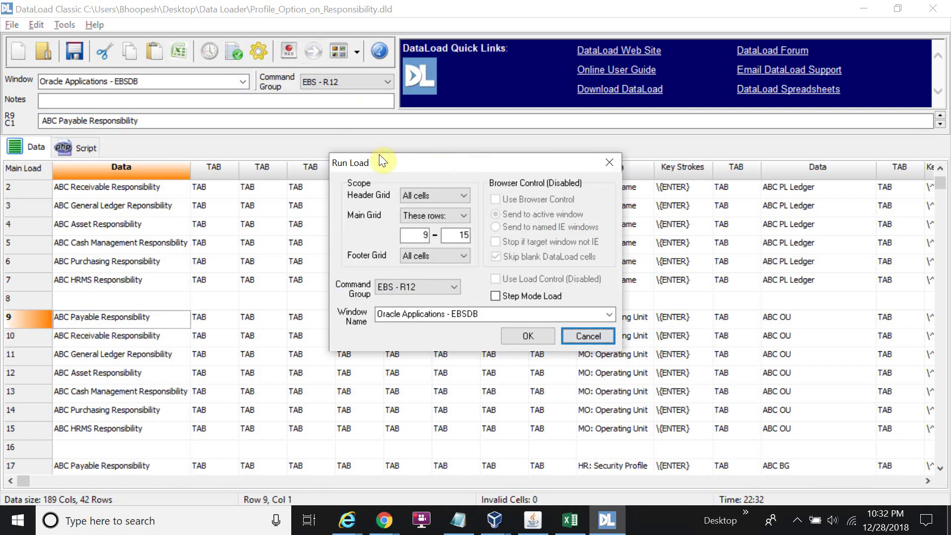
click(533, 335)
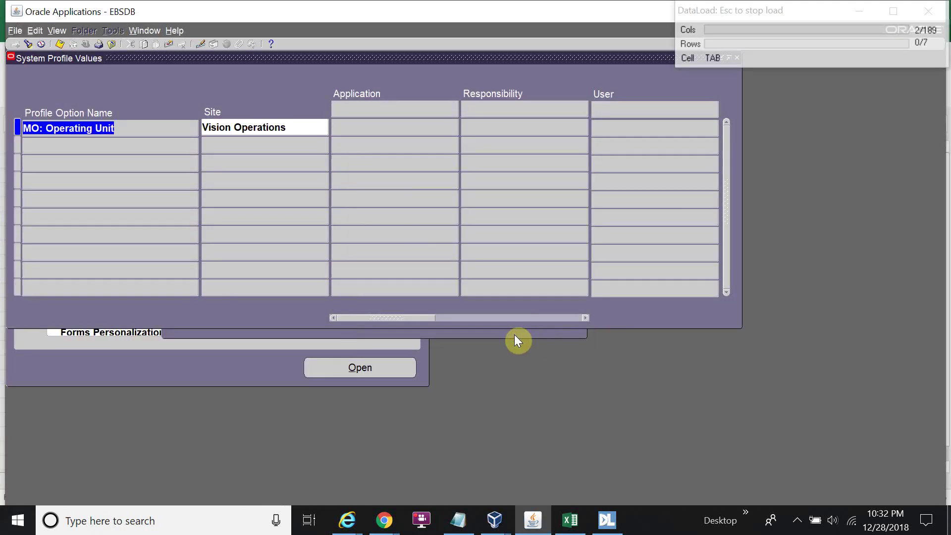
key(Escape)
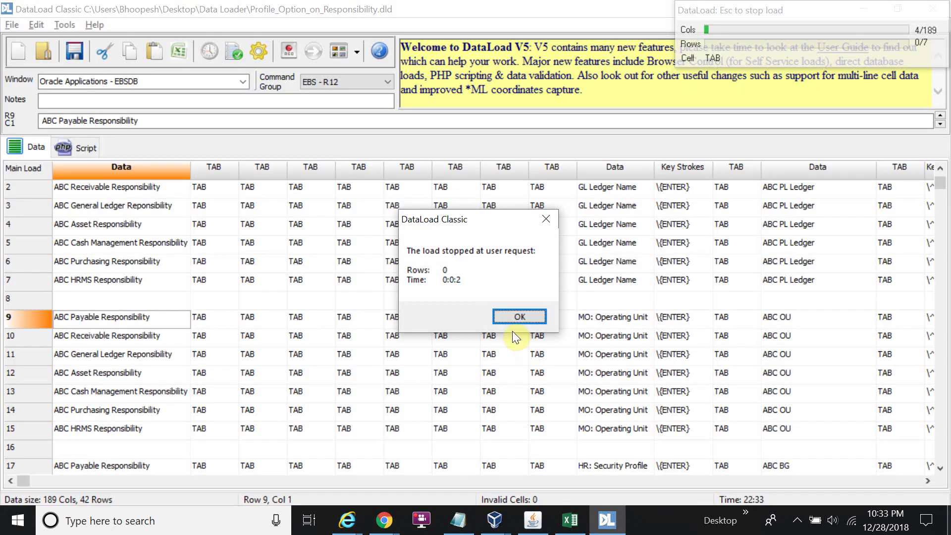
click(504, 317)
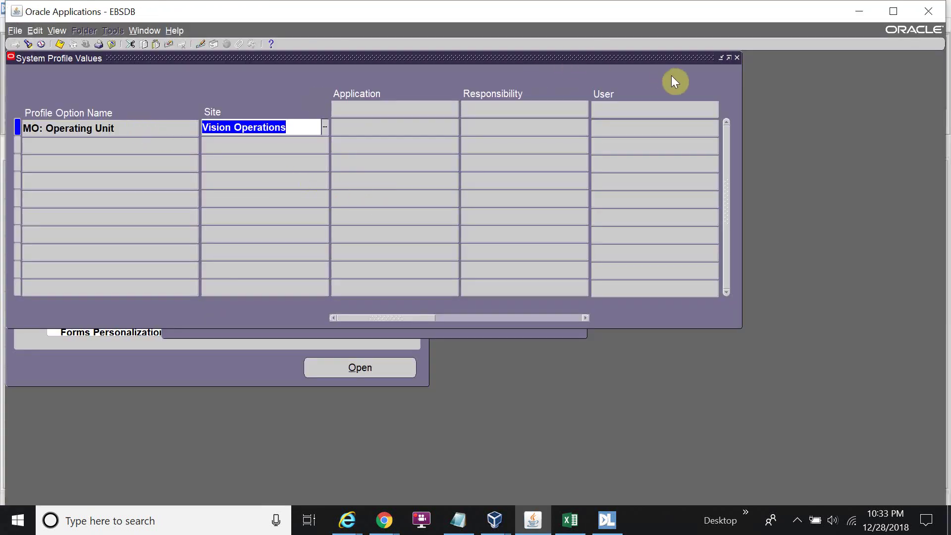
Reopen the system profile search form in Oracle Applications and place the cursor in the Responsibility field.
key(ctrl+F4)
click(153, 172)
click(154, 171)
click(314, 122)
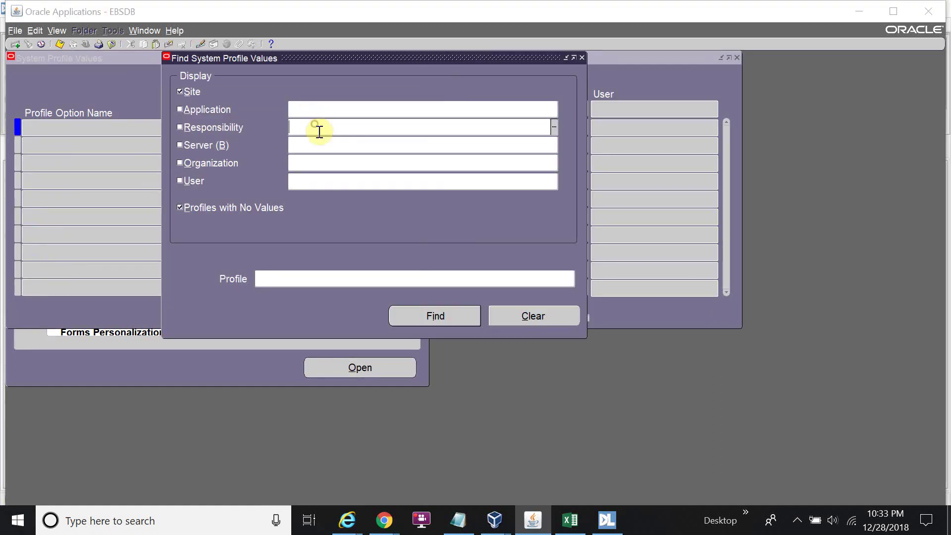
Return to DataLoad, run the load for main grid rows 9 to 15, and stop it after five rows.
key(alt+Tab)
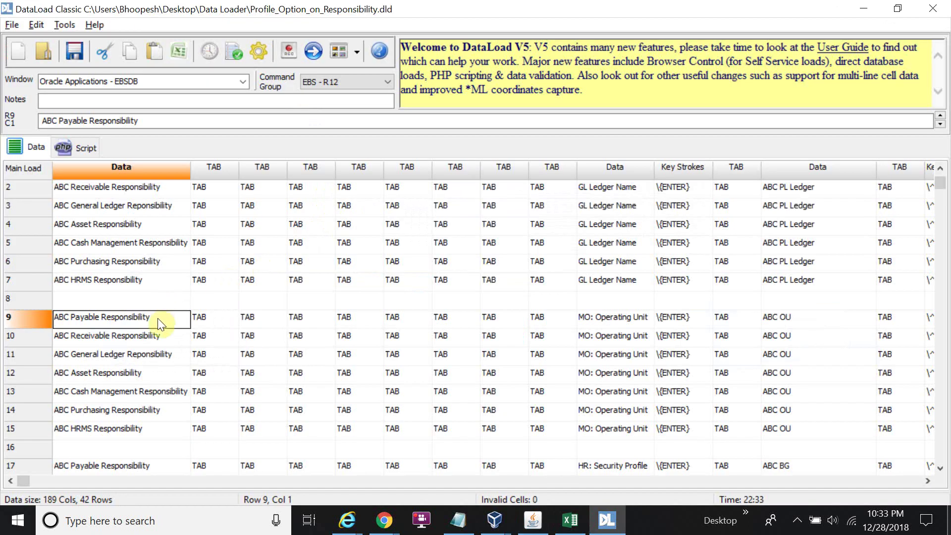
click(313, 51)
click(520, 335)
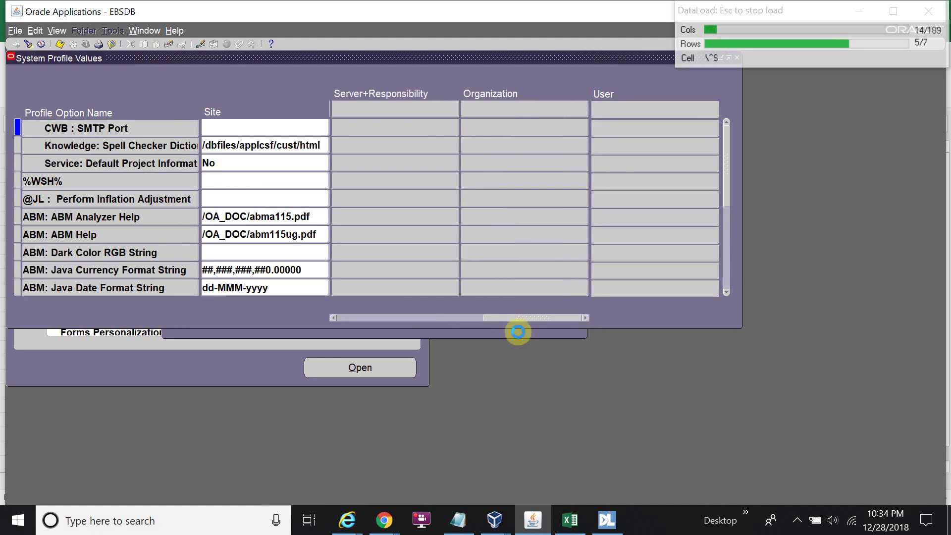
key(Escape)
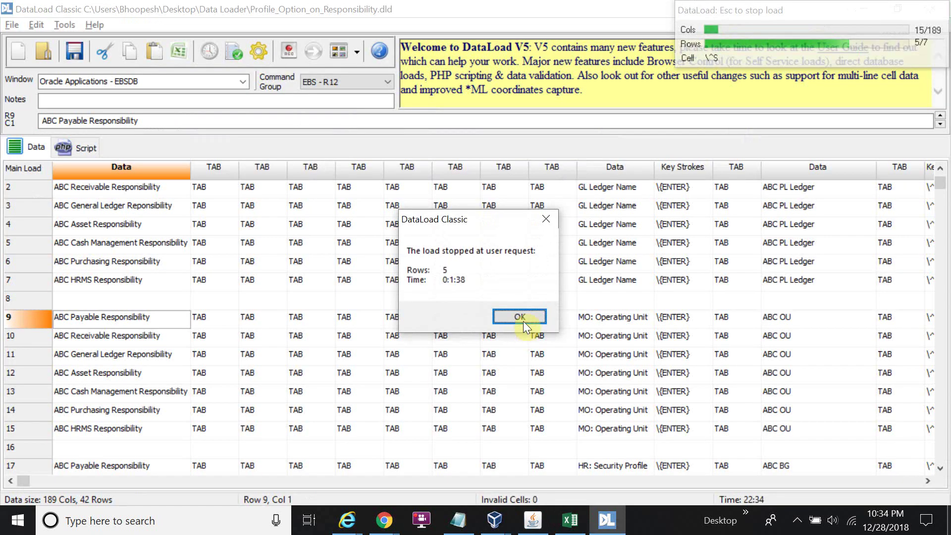
click(520, 317)
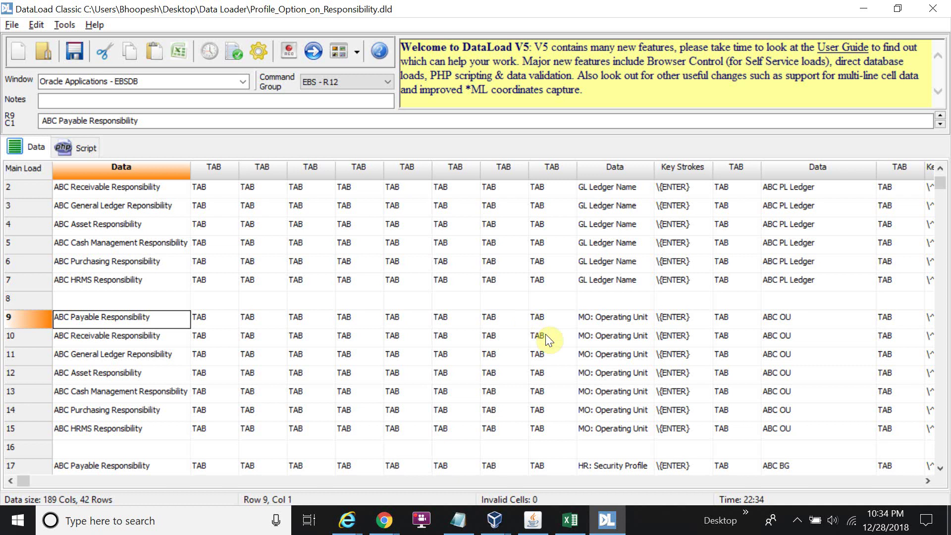
click(154, 411)
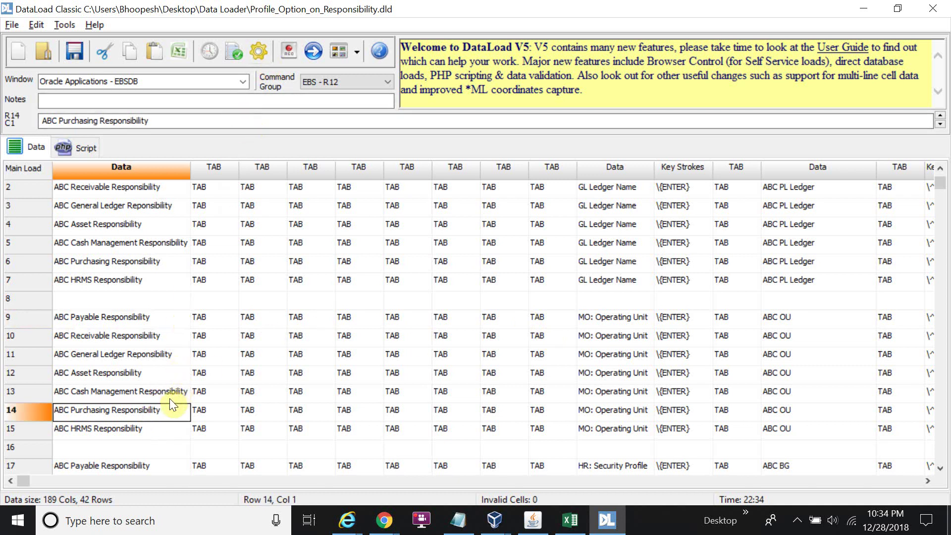
click(169, 399)
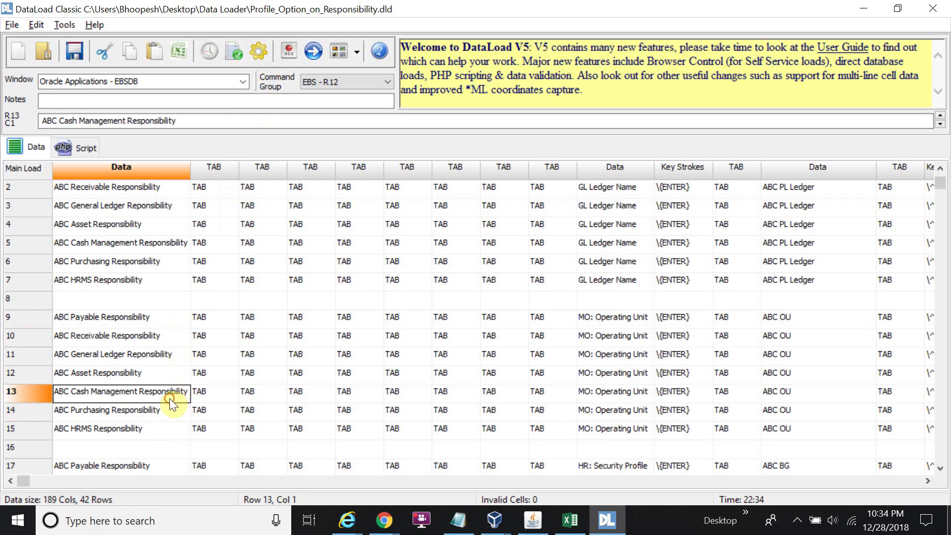
click(313, 51)
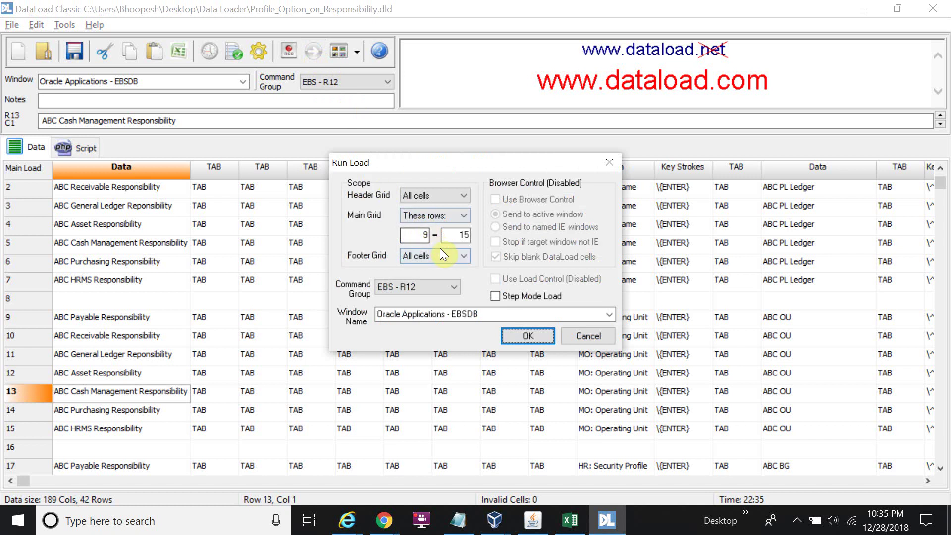
click(575, 335)
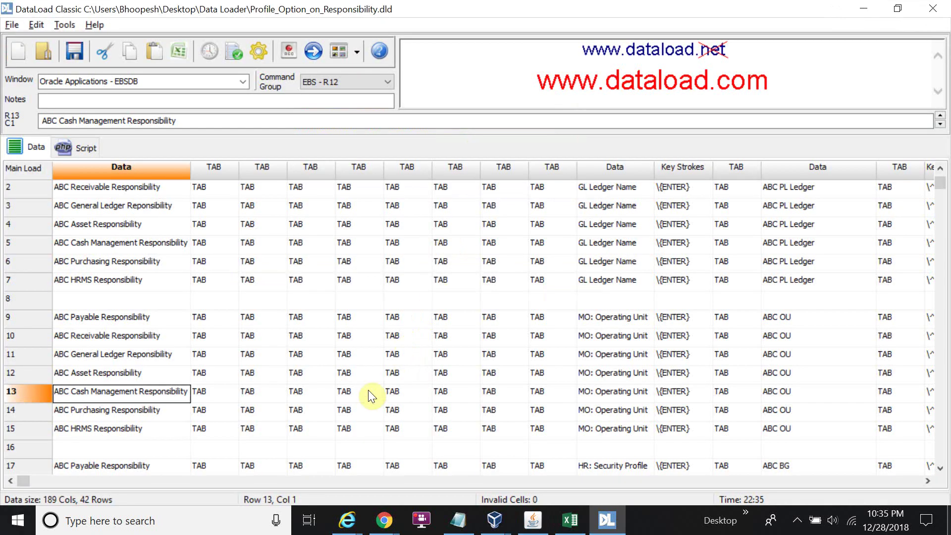
Check the MO: Operating Unit value for ABC Purchasing Responsibility in Oracle Applications and close the System Profile Values form.
click(152, 408)
click(616, 415)
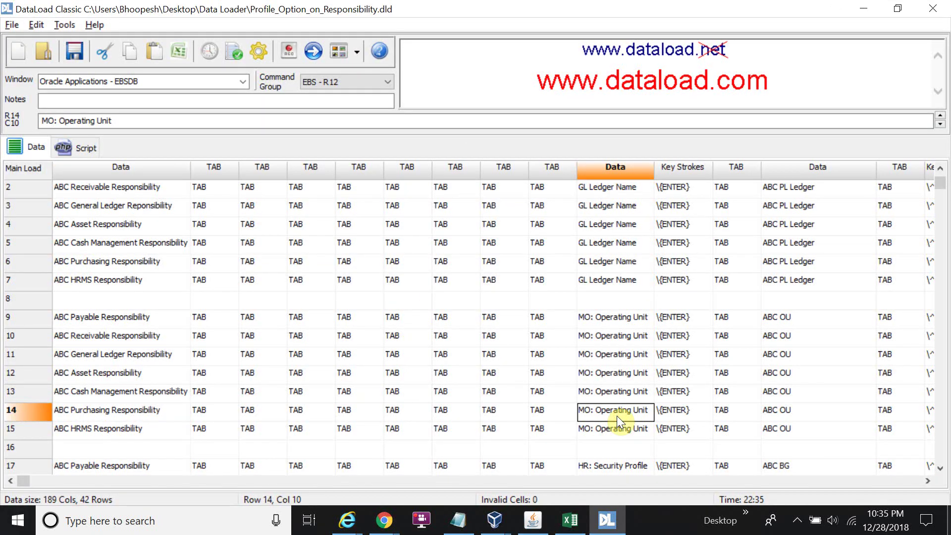
key(alt+Tab)
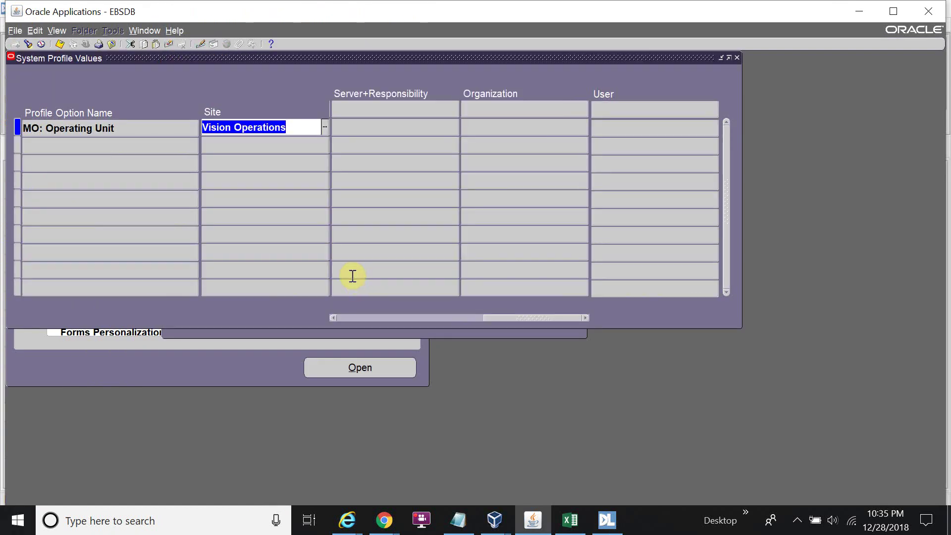
click(378, 314)
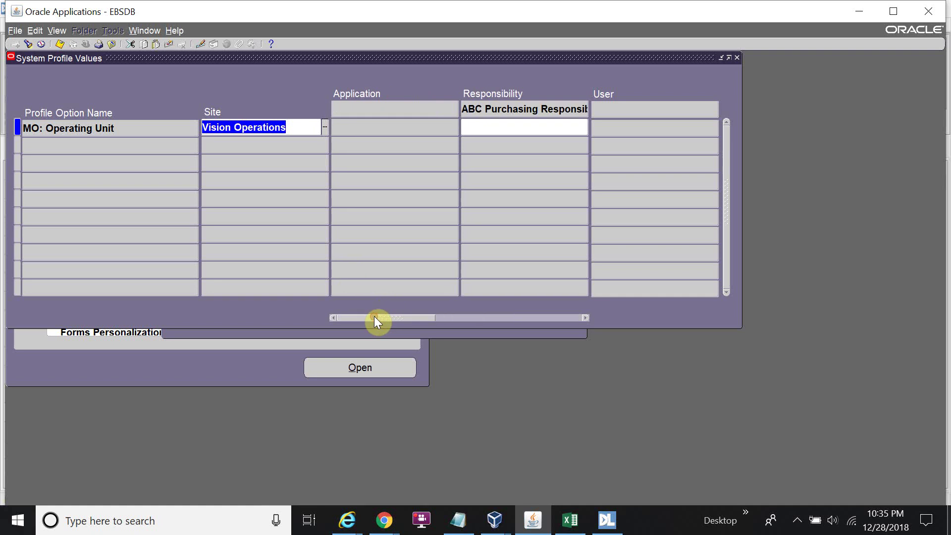
key(F4)
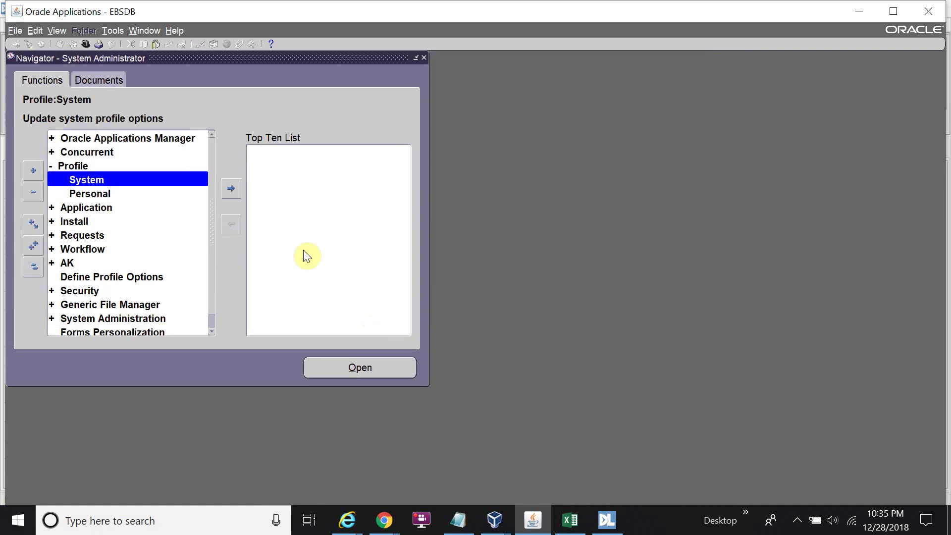
Return to DataLoad and run the load for main grid rows 14 to 15, starting at ABC Purchasing Responsibility.
key(alt+Tab)
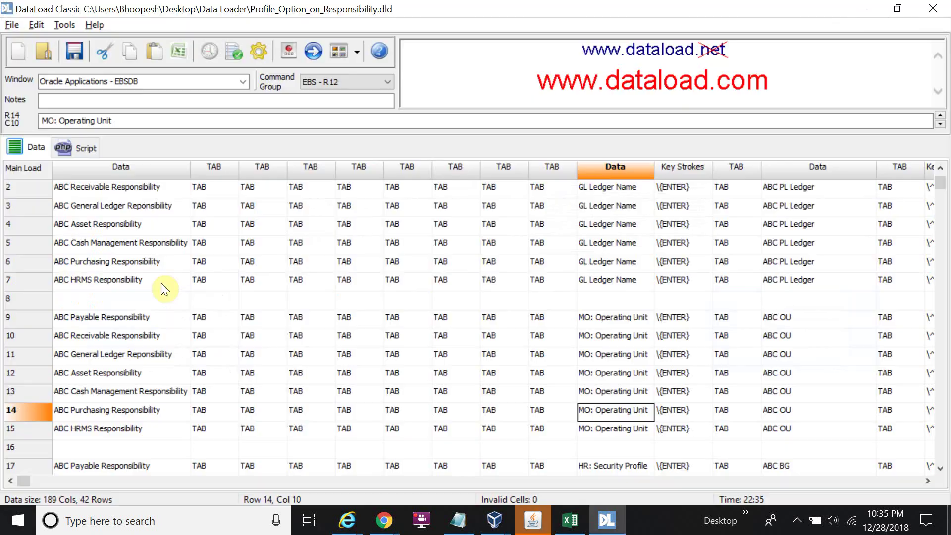
click(132, 411)
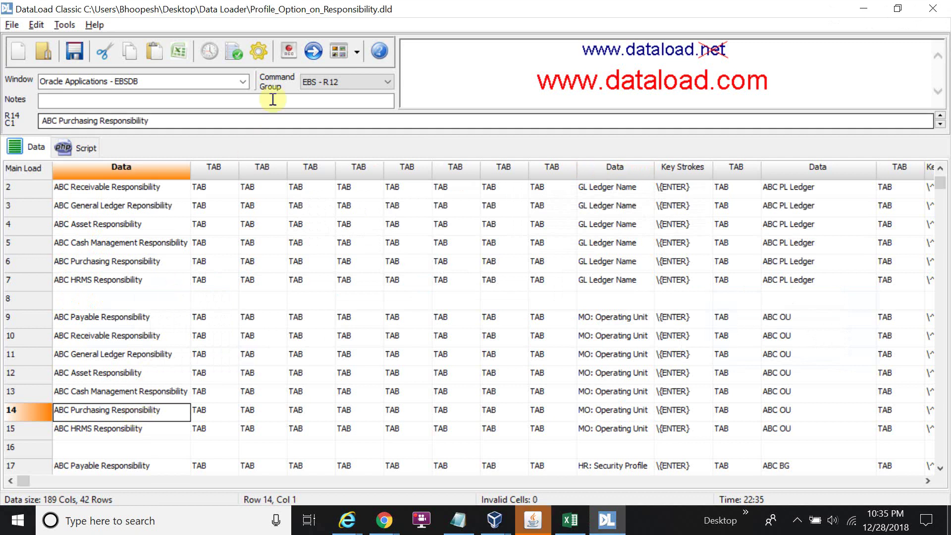
click(313, 51)
double_click(425, 234)
text(14)
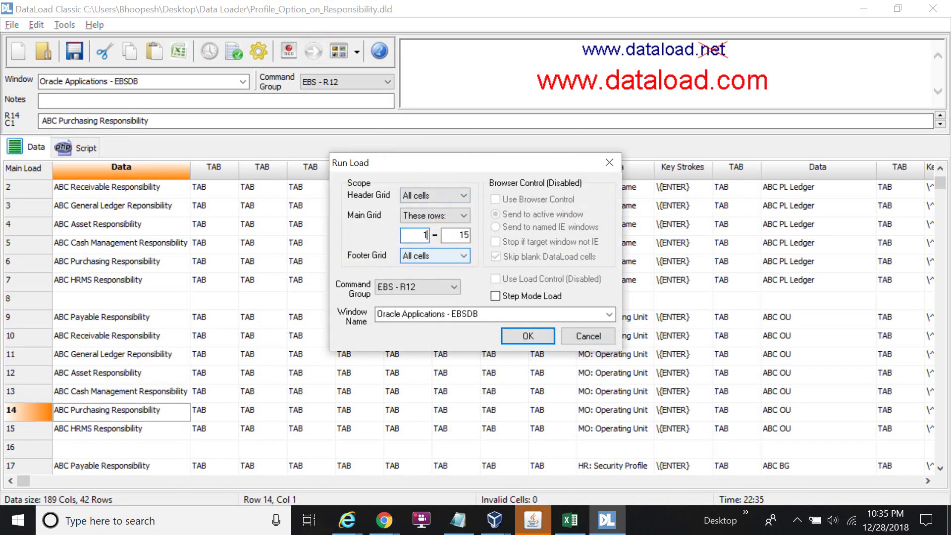
key(Return)
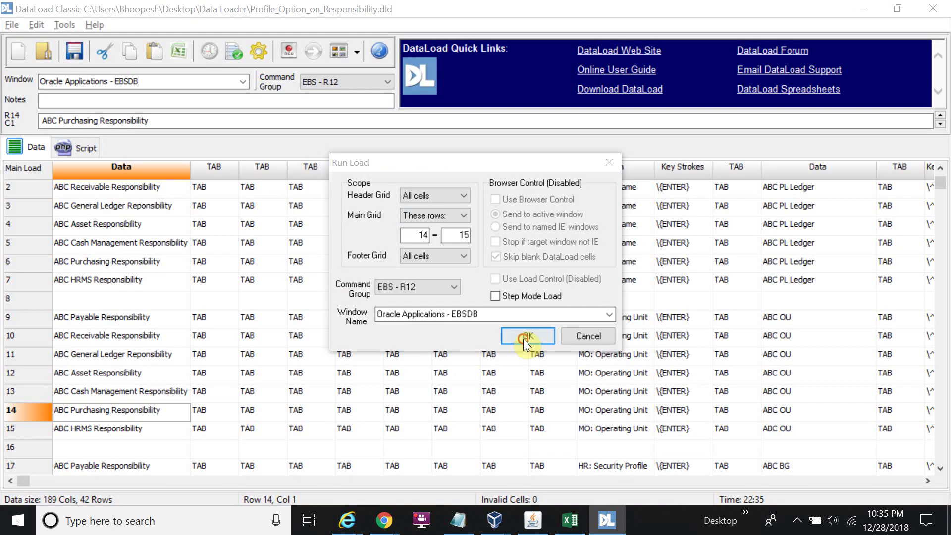
click(525, 337)
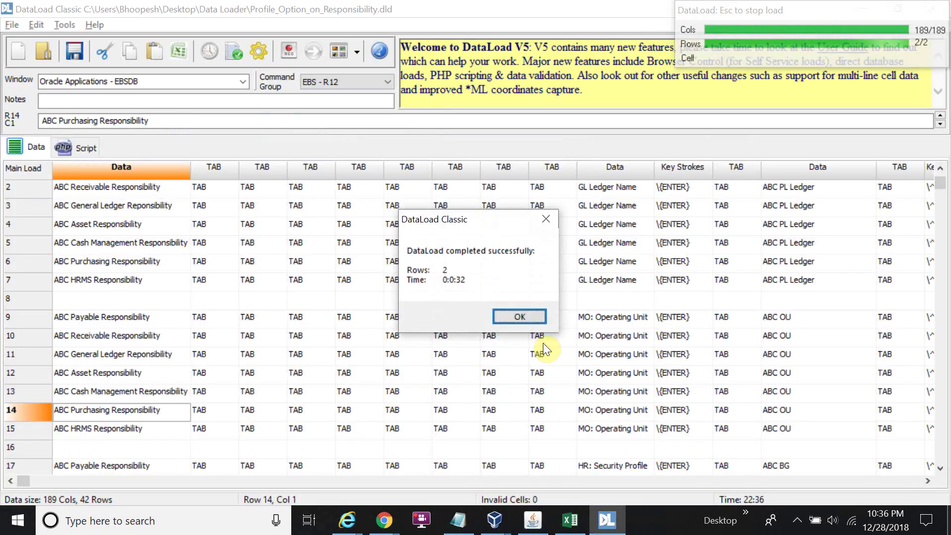
click(525, 316)
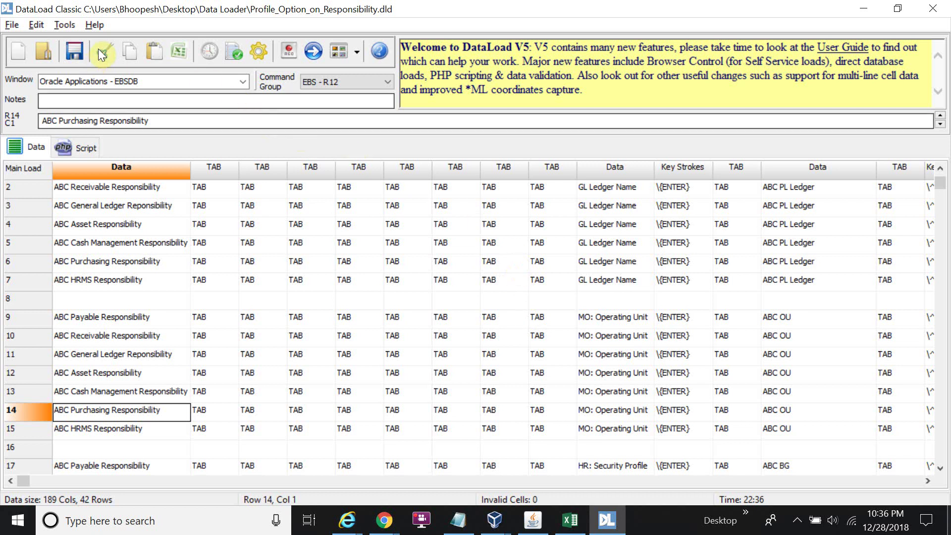
Open the load delays and set the delay after each processed cell to 0.2 seconds.
click(240, 52)
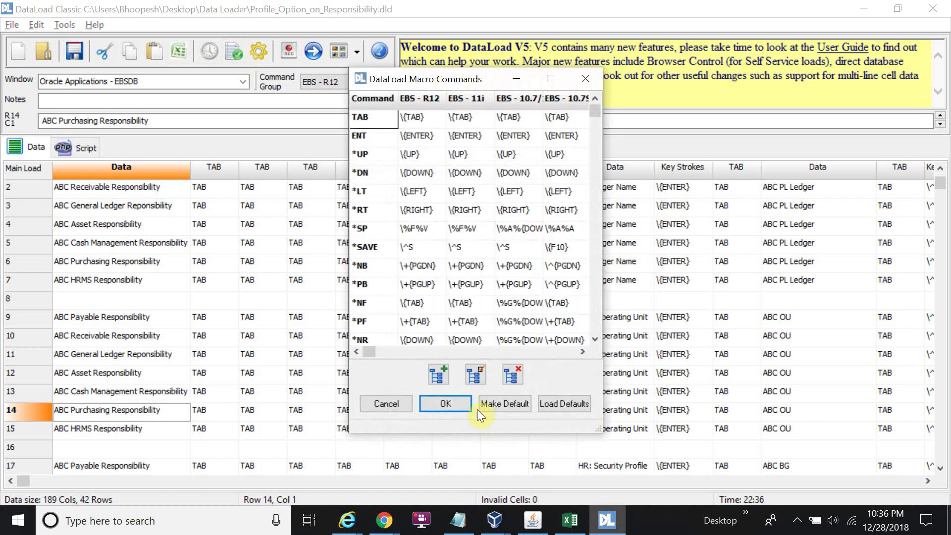
click(451, 399)
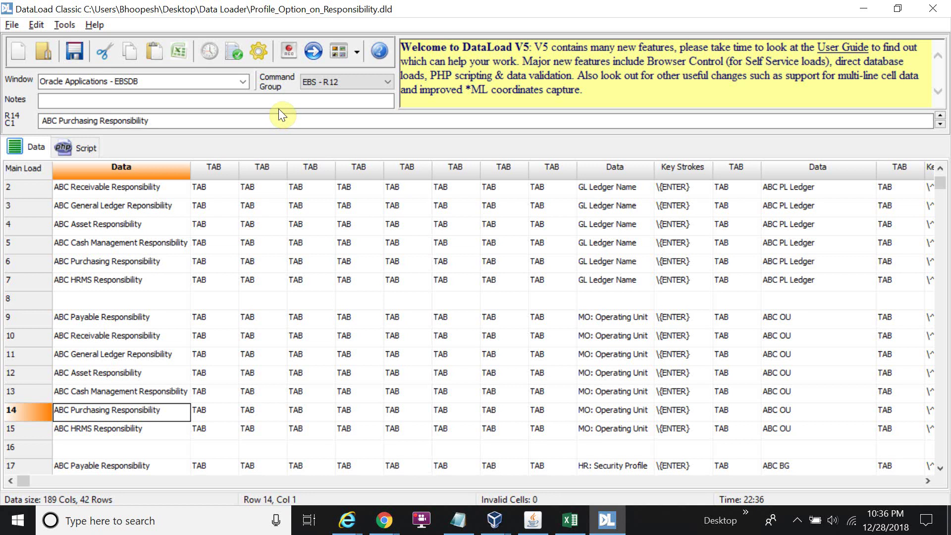
click(39, 24)
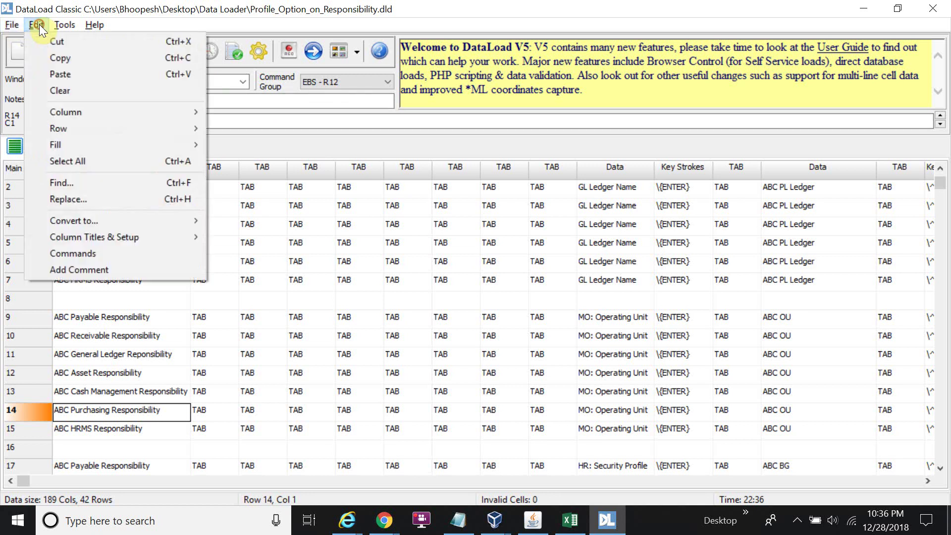
mouse_move(49, 22)
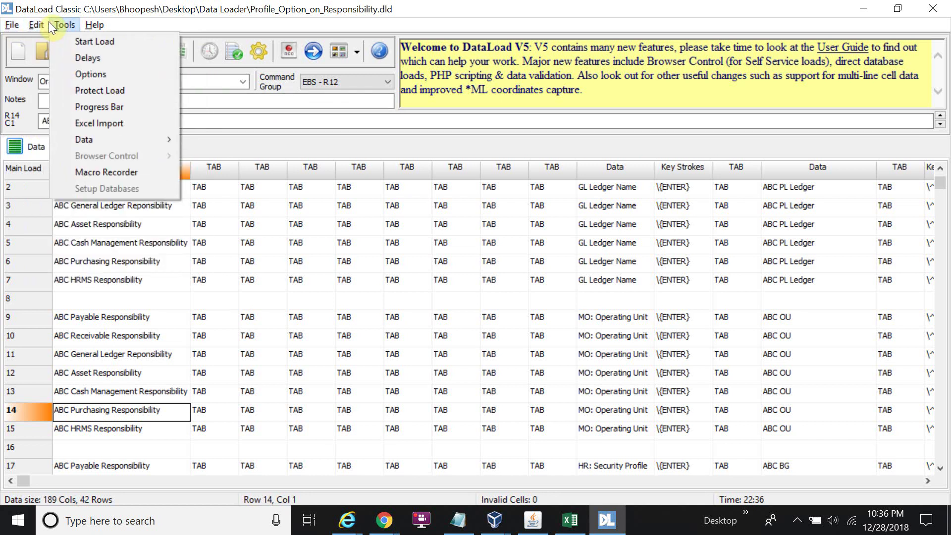
click(75, 58)
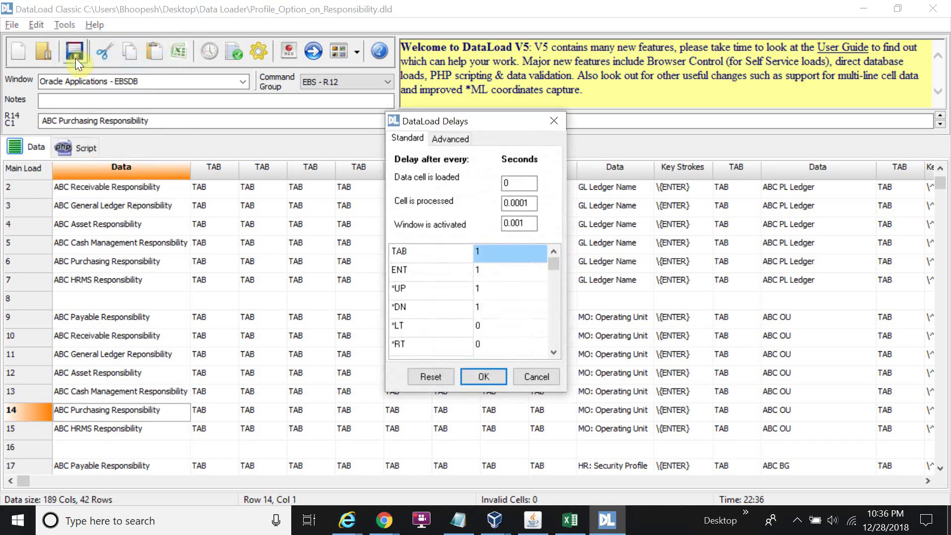
click(531, 208)
drag(530, 208, 510, 208)
text(2)
Set the delay after each window activation to 0.2 seconds and apply the delay settings.
drag(529, 223, 515, 222)
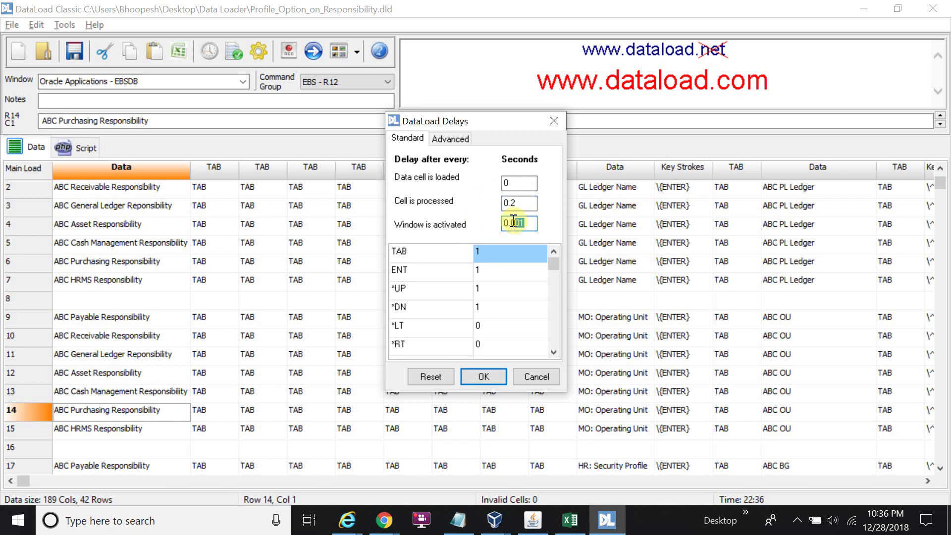
key(BackSpace)
text(2)
key(BackSpace)
key(BackSpace)
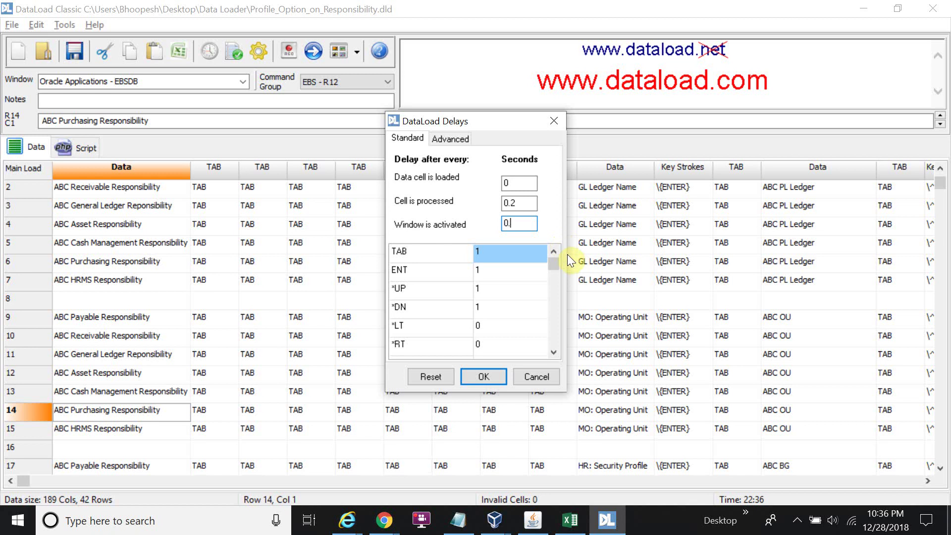
text(2)
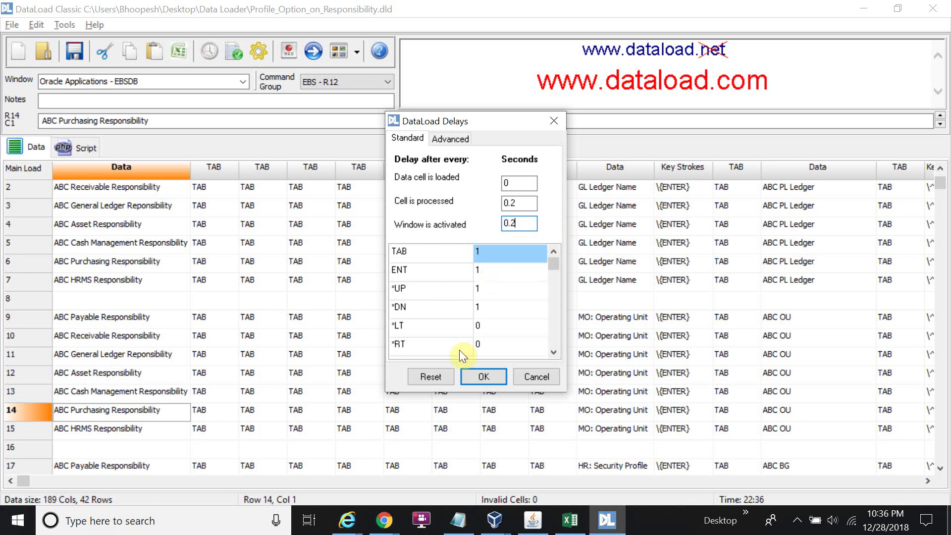
click(478, 376)
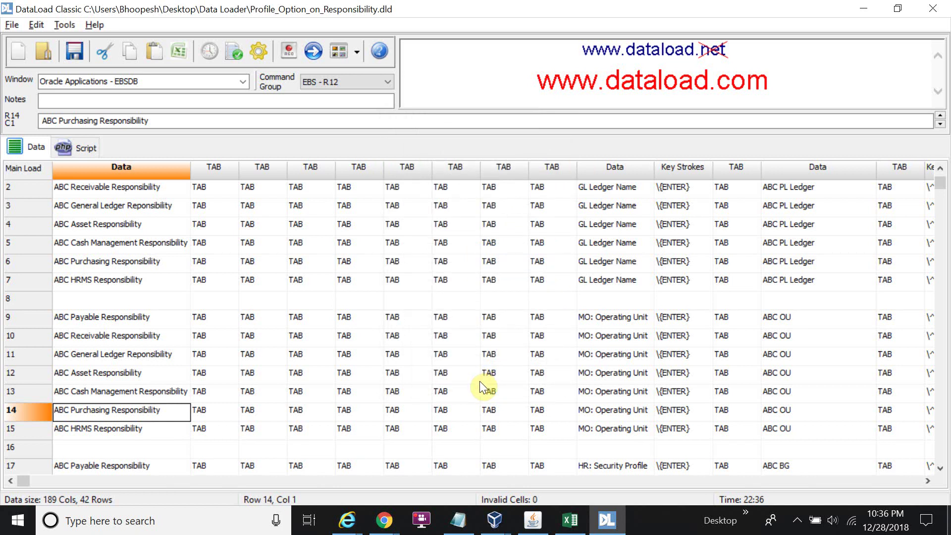
Select ABC Payable Responsibility in row 17, check the profile search form in Oracle Applications, and return to DataLoad.
scroll(481, 384, down, 1)
scroll(484, 386, down, 3)
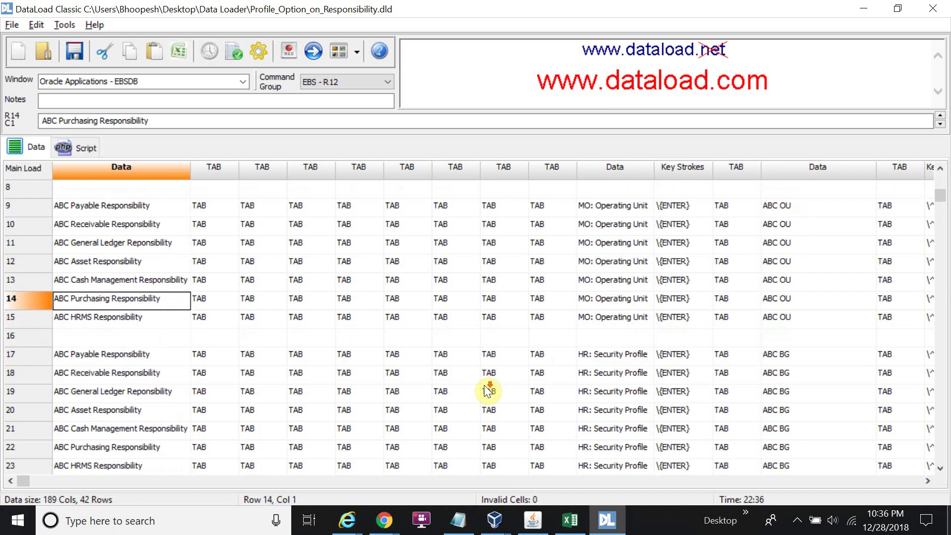
click(150, 286)
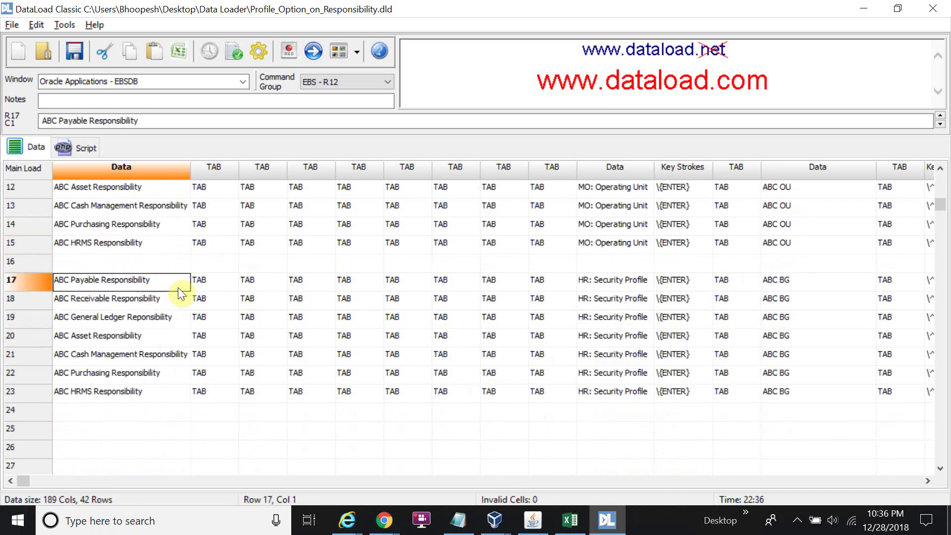
key(alt+Tab)
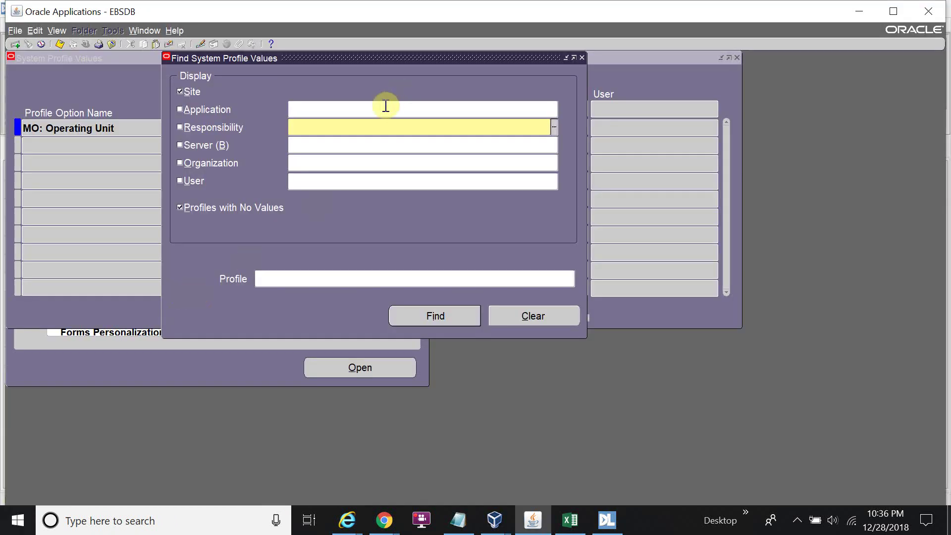
key(alt+Tab)
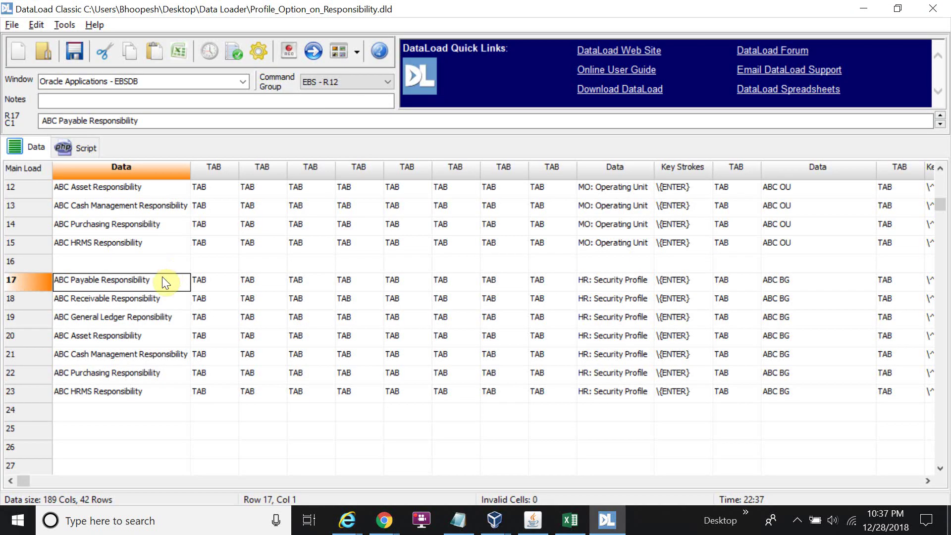
Start the load for main grid rows 17 to 23 and stop it during the first row.
click(313, 50)
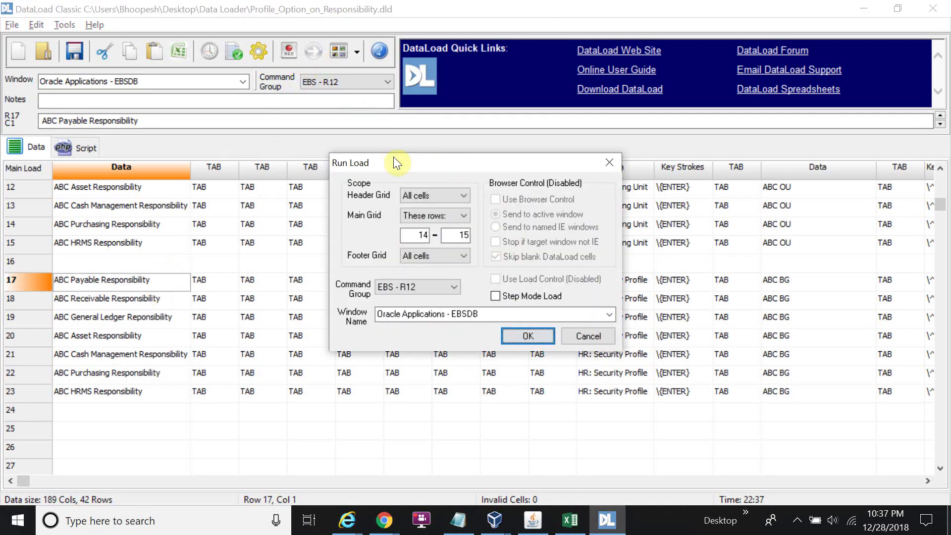
double_click(422, 234)
text(17)
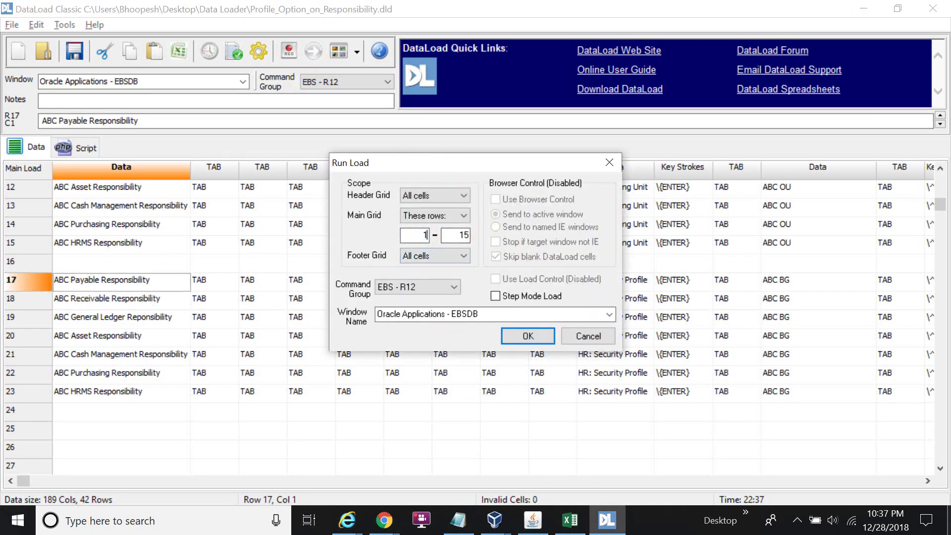
click(466, 235)
key(BackSpace)
key(BackSpace)
text(23)
click(528, 336)
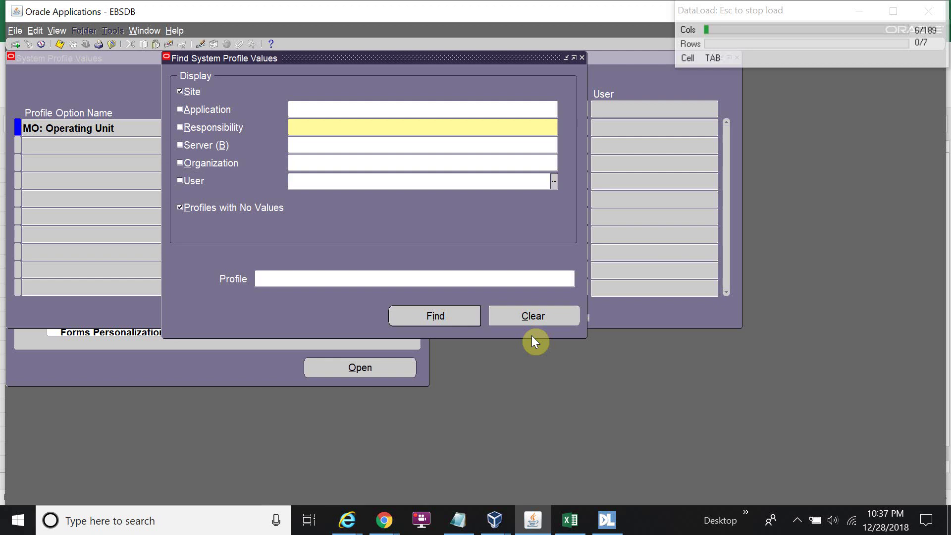
key(Escape)
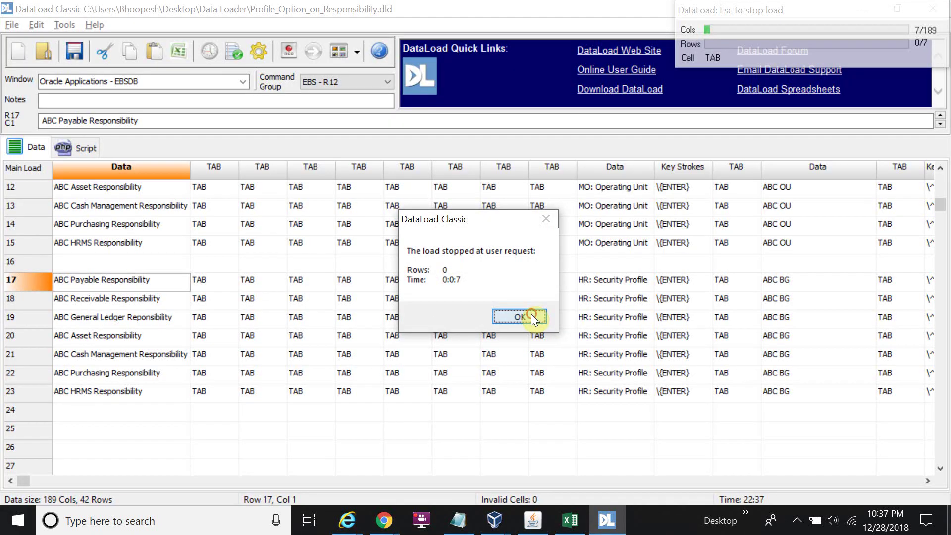
click(526, 315)
Run the load again for main grid rows 17 to 23, starting at ABC Payable Responsibility for HR: Security Profile.
click(160, 281)
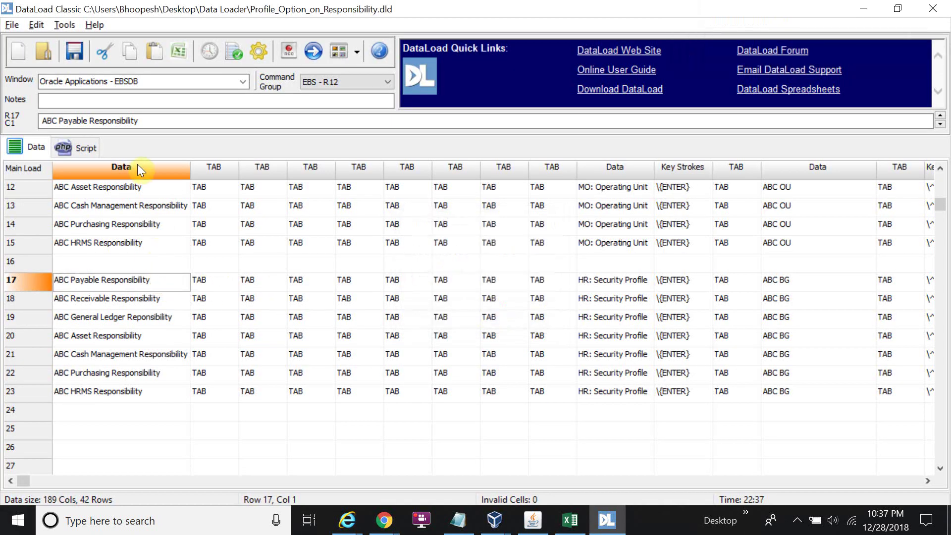
click(44, 123)
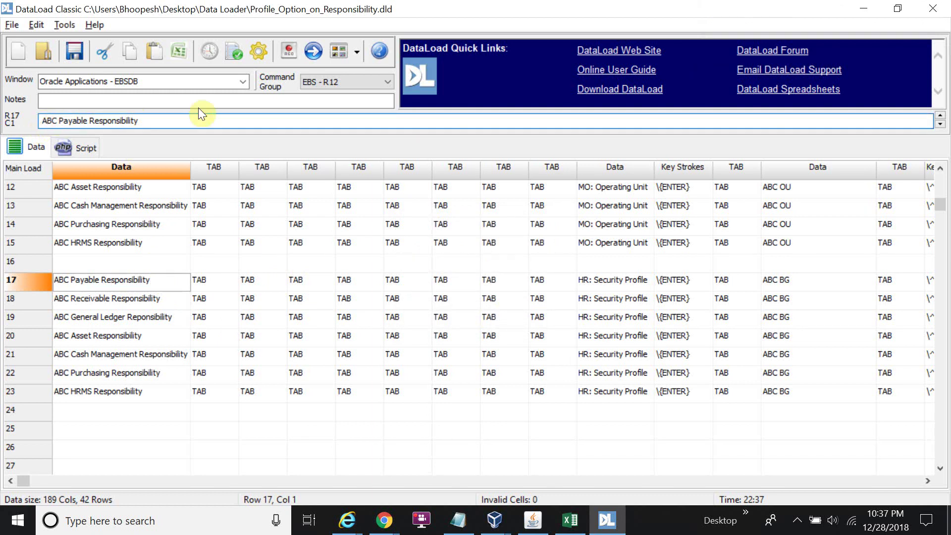
click(146, 297)
click(138, 275)
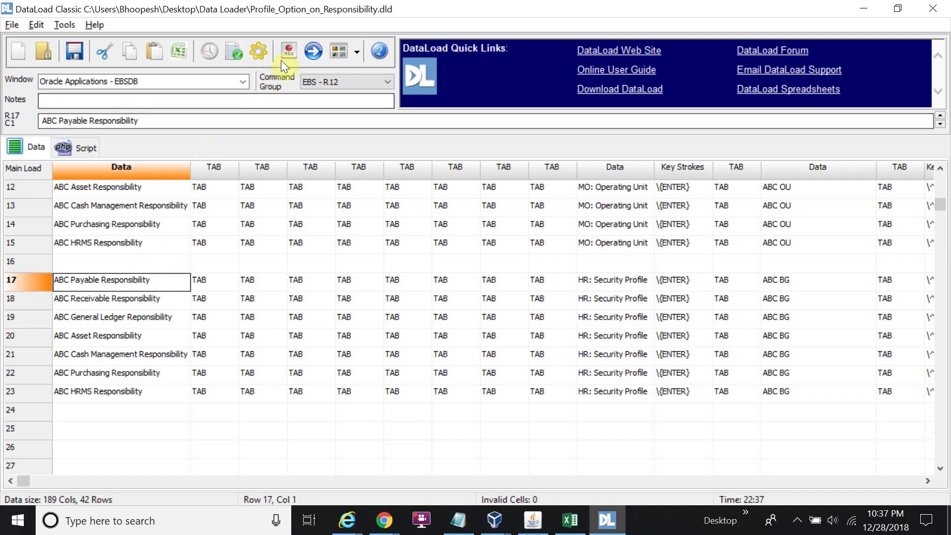
click(314, 51)
click(522, 336)
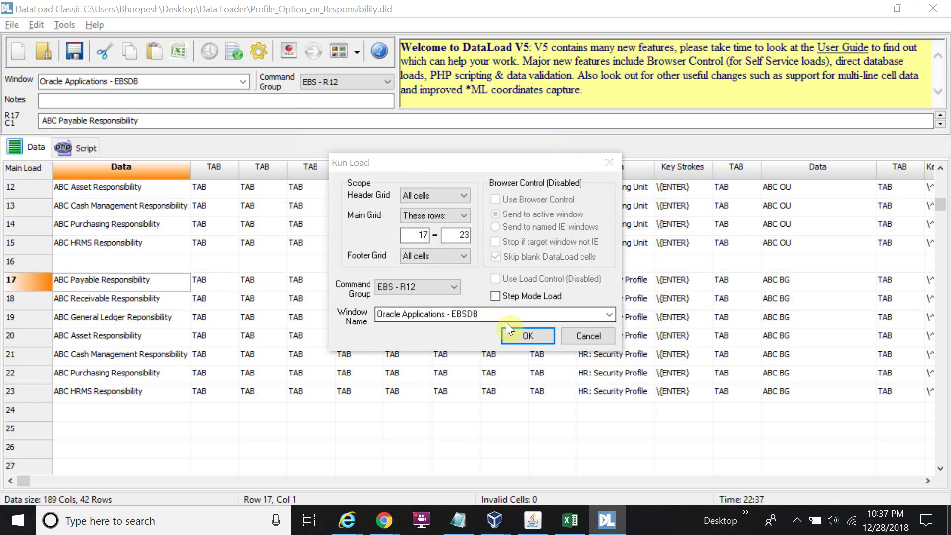
click(509, 335)
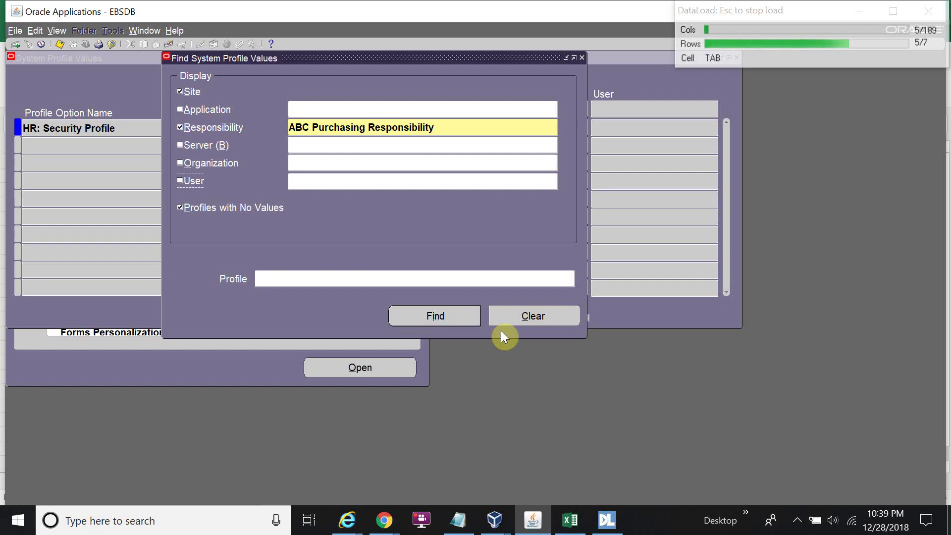
key(Tab)
key(Tab)
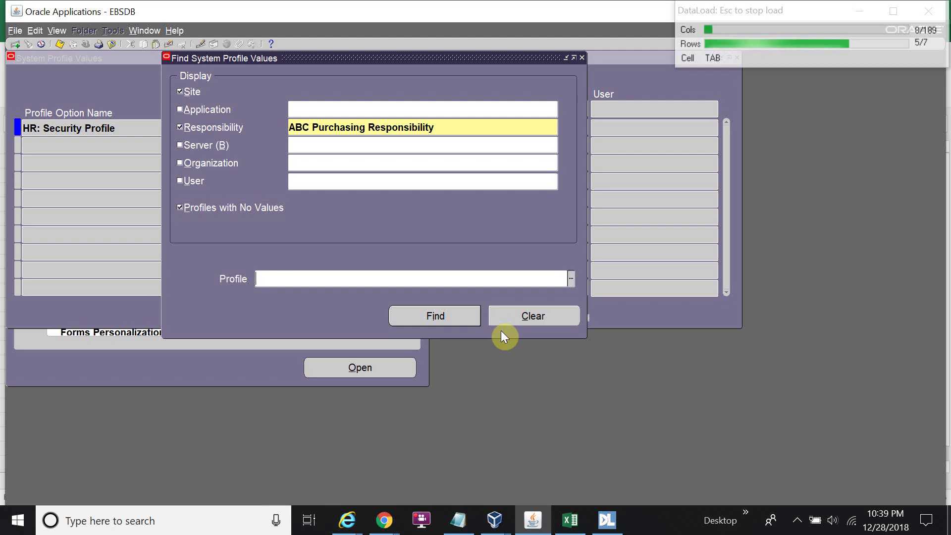
text(HR: Security Profile)
key(Return)
text(ABC BG)
key(ctrl+s)
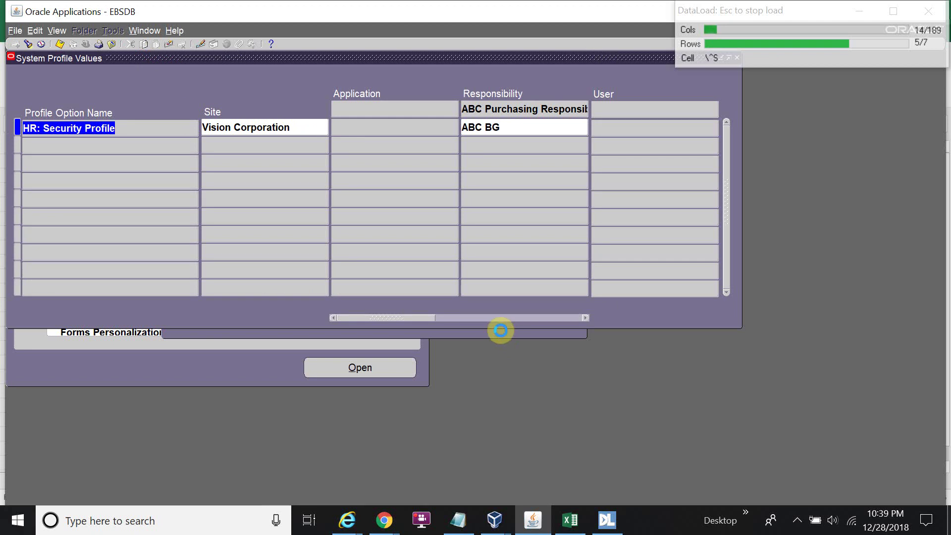
key(ctrl+f)
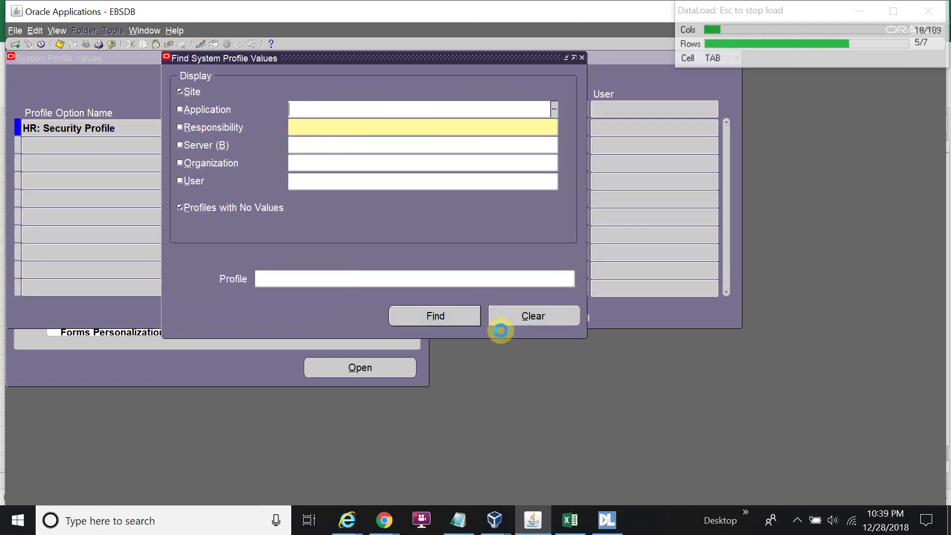
key(Tab)
key(Tab)
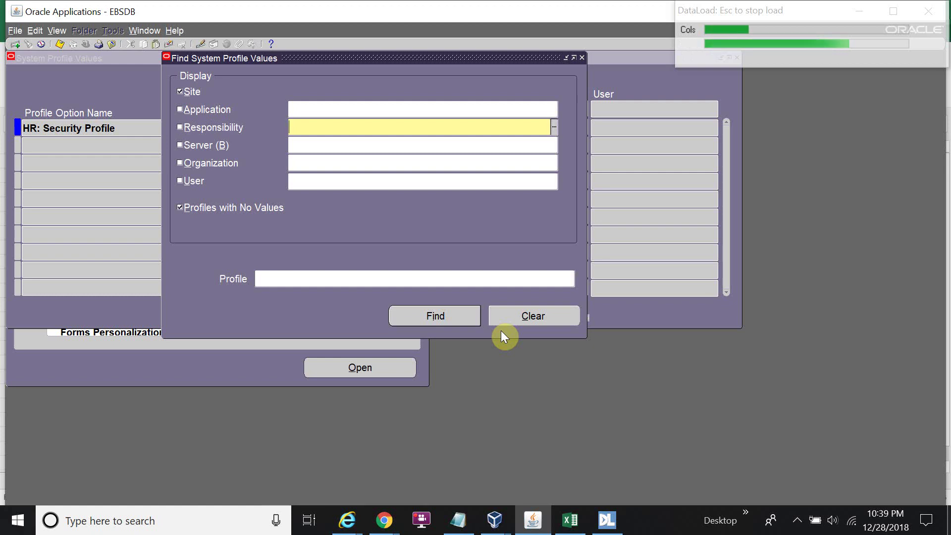
text(ABC HRMS Responsibility)
key(Tab)
key(Tab)
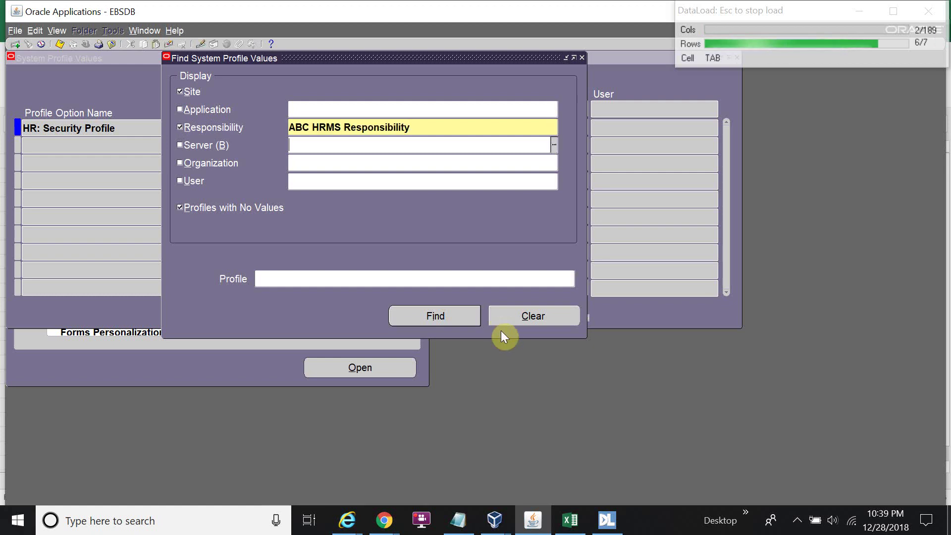
key(Tab)
key(Tab)
key(Tab)
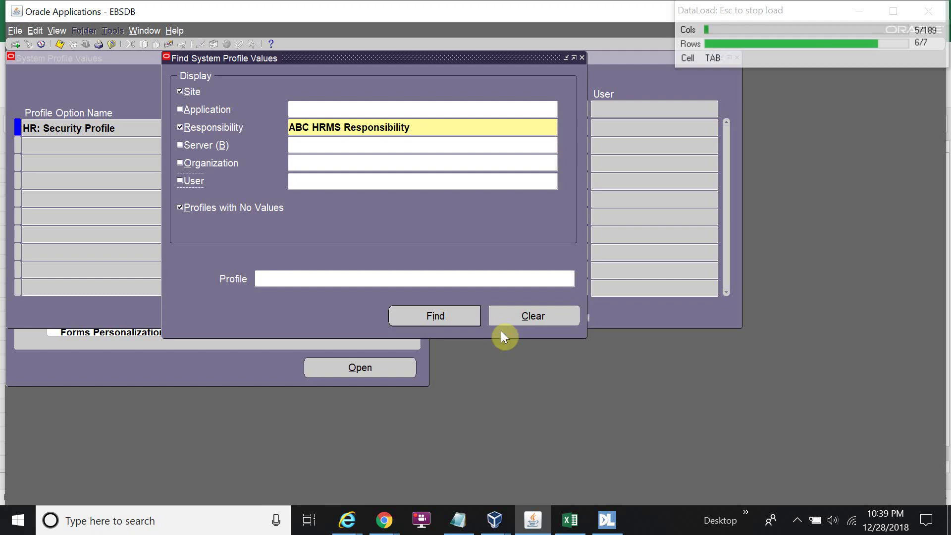
key(Tab)
key(Tab)
key(Tab)
text(HR: Security Profile)
key(Return)
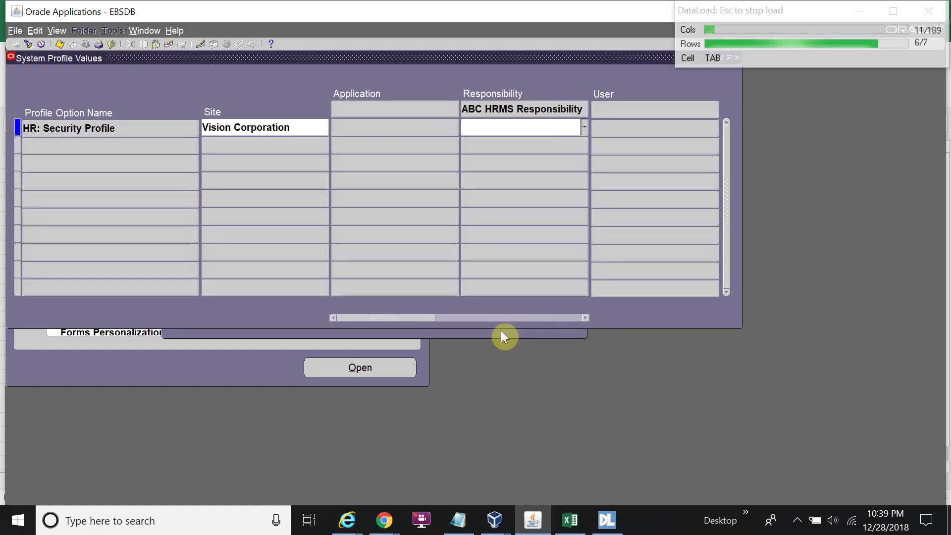
key(ctrl+f)
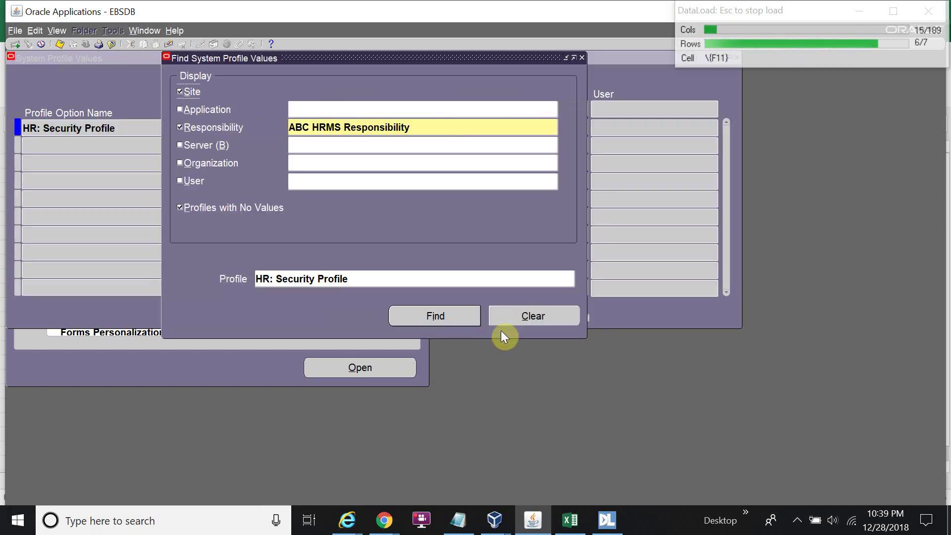
key(Tab)
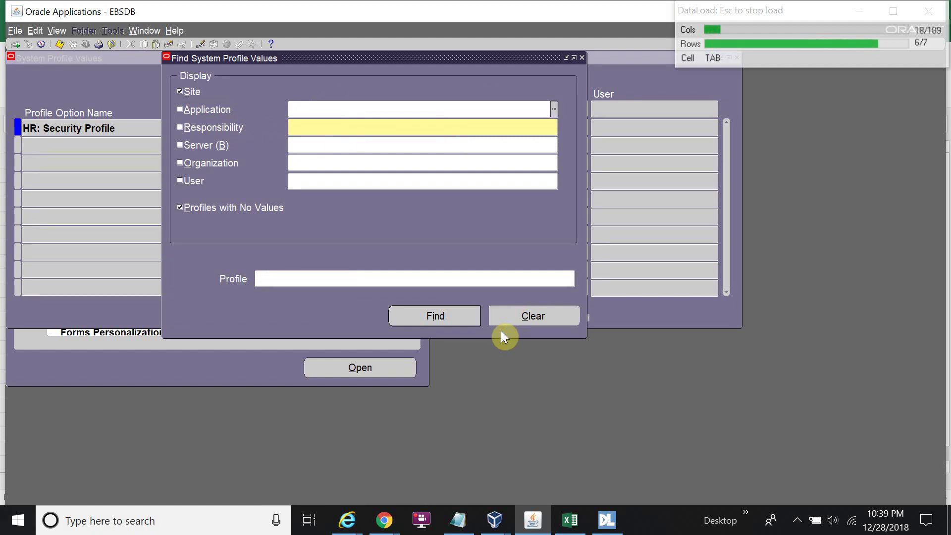
key(Tab)
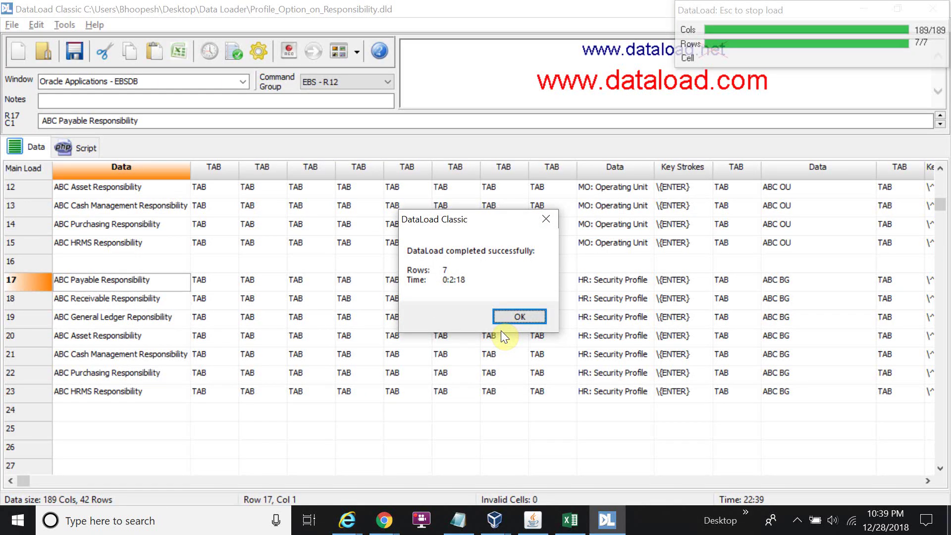
Dismiss the load summary, check the profile search form in Oracle Applications, and return to the first rows of the DataLoad grid.
click(540, 318)
mouse_move(545, 526)
click(523, 439)
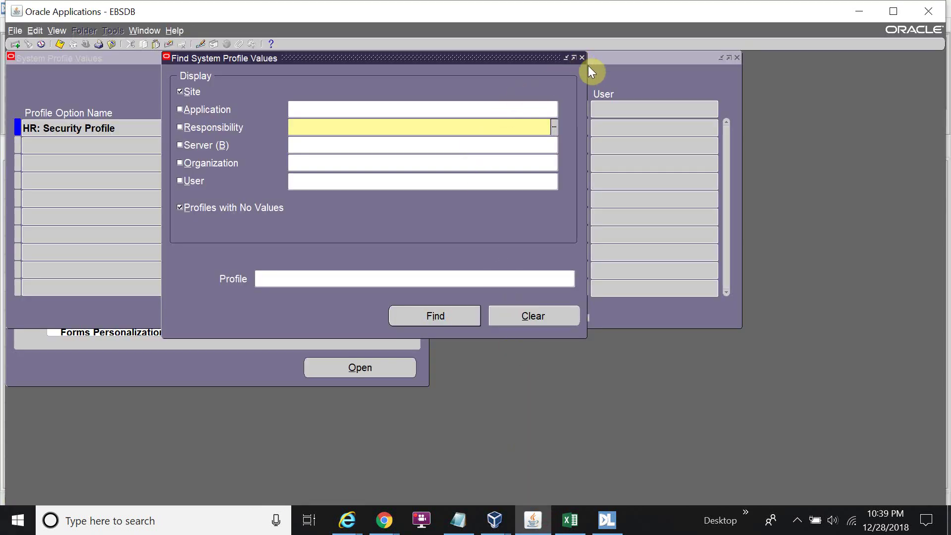
key(alt+Tab)
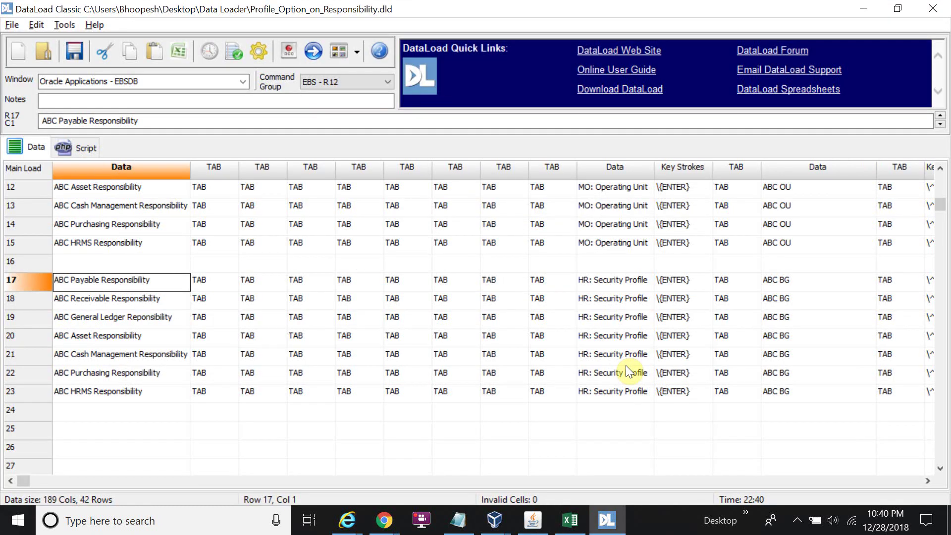
scroll(626, 364, up, 3)
scroll(626, 365, up, 2)
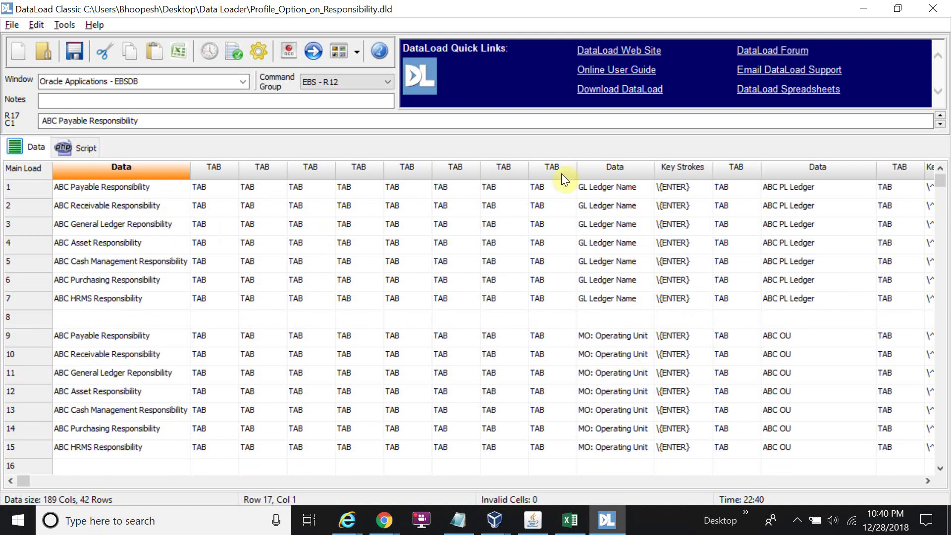
Copy ABC Payable Responsibility from row 1 into the Responsibility criterion in Oracle Applications, and copy the same row's GL Ledger Name.
click(158, 188)
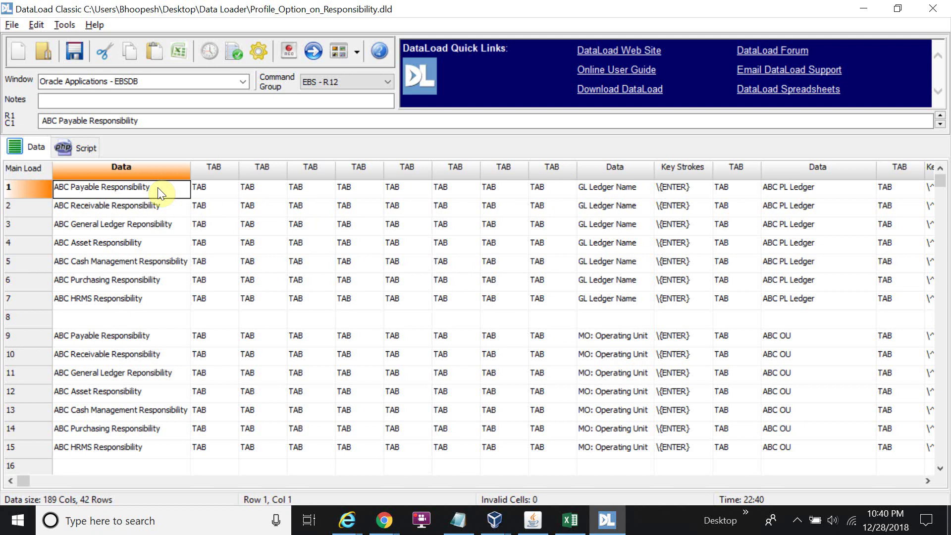
key(alt+Tab)
text(ABC Payable Responsibility)
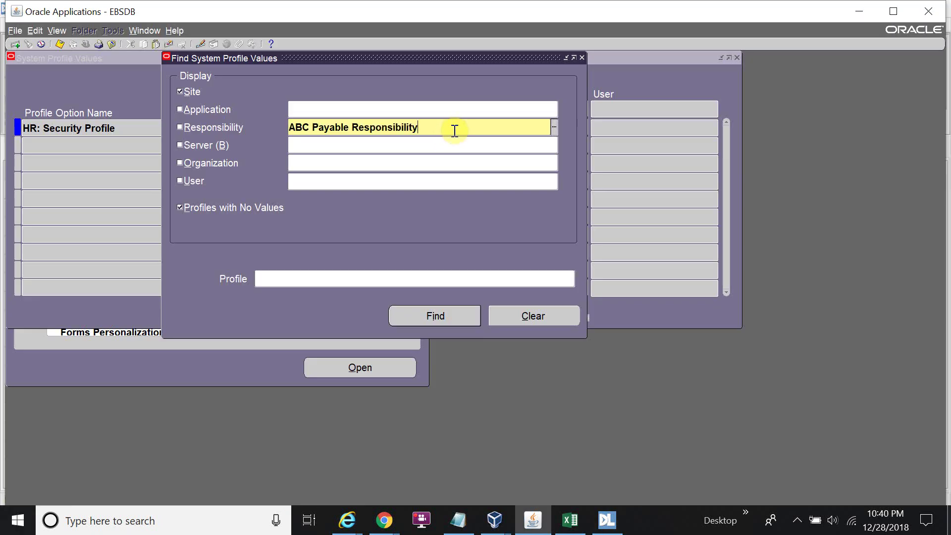
key(alt+Tab)
click(600, 186)
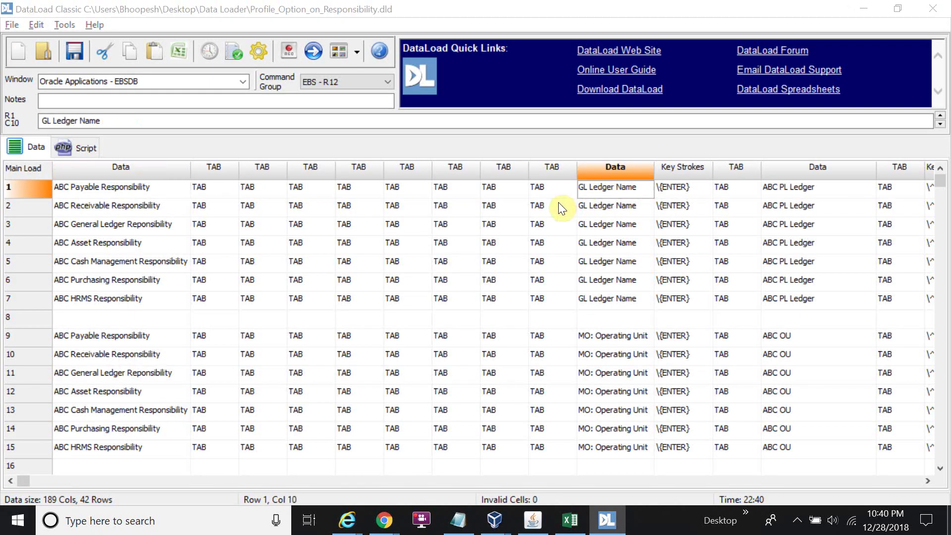
key(alt+Tab)
text(GL Ledger Name)
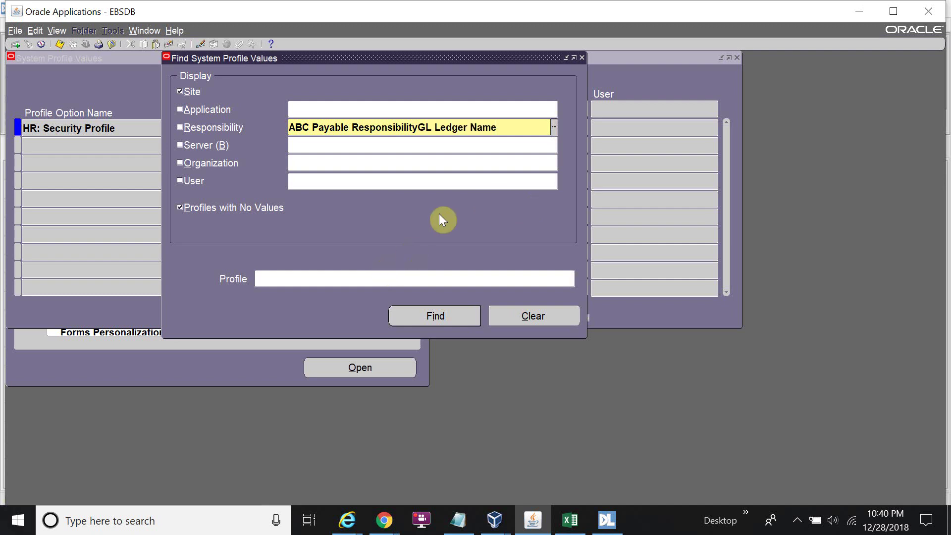
key(BackSpace)
key(BackSpace)
key(BackSpace)
key(BackSpace)
key(BackSpace)
key(BackSpace)
key(BackSpace)
key(BackSpace)
key(BackSpace)
key(BackSpace)
key(BackSpace)
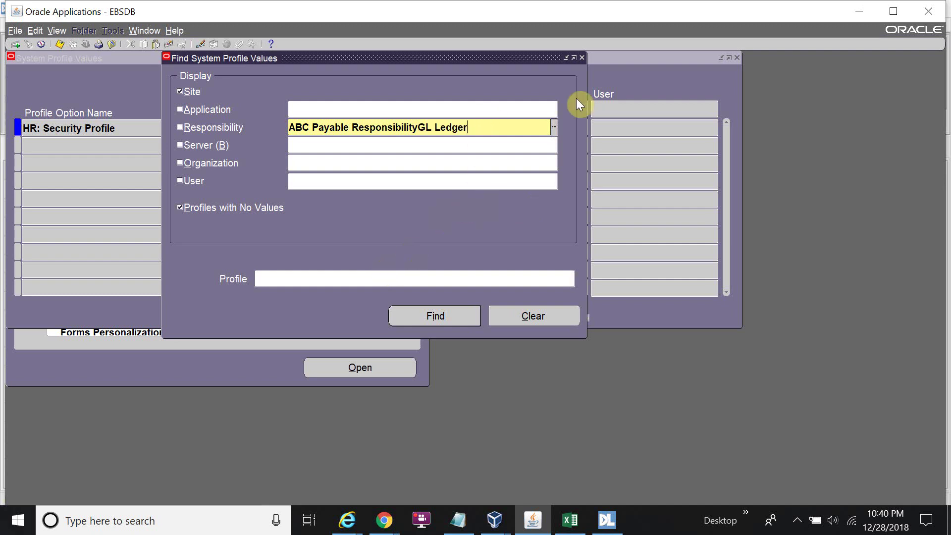
key(BackSpace)
key(BackSpace)
key(BackSpace)
Search for the GL Ledger Name profile at responsibility level for ABC Payable Responsibility.
click(543, 274)
text(GL Ledger Name)
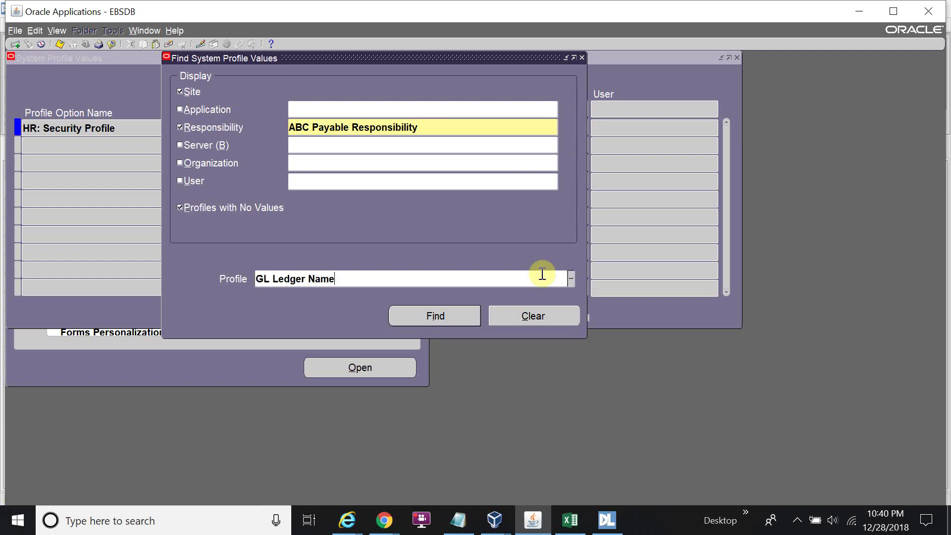
key(Return)
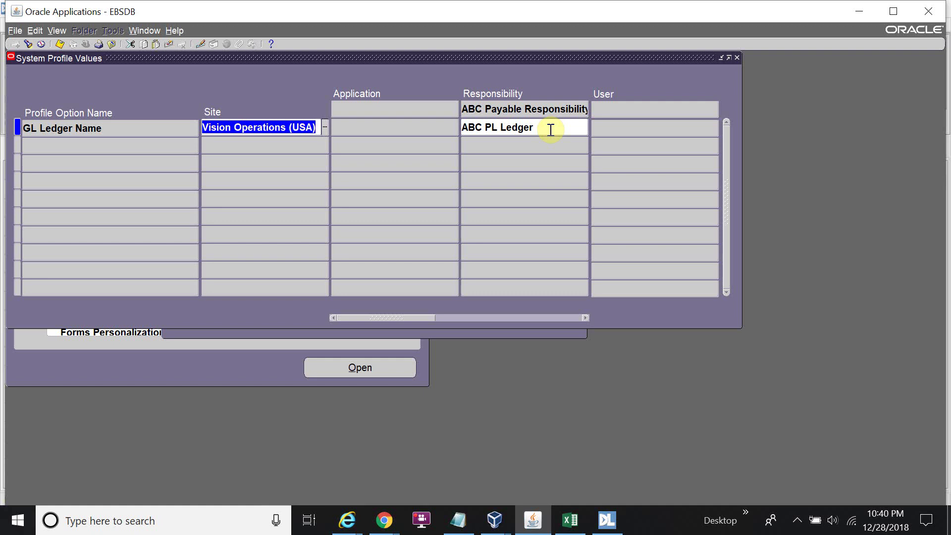
Clear the listed profile record and start another profile search with ABC Payable Responsibility from DataLoad row 9 as the responsibility.
key(F6)
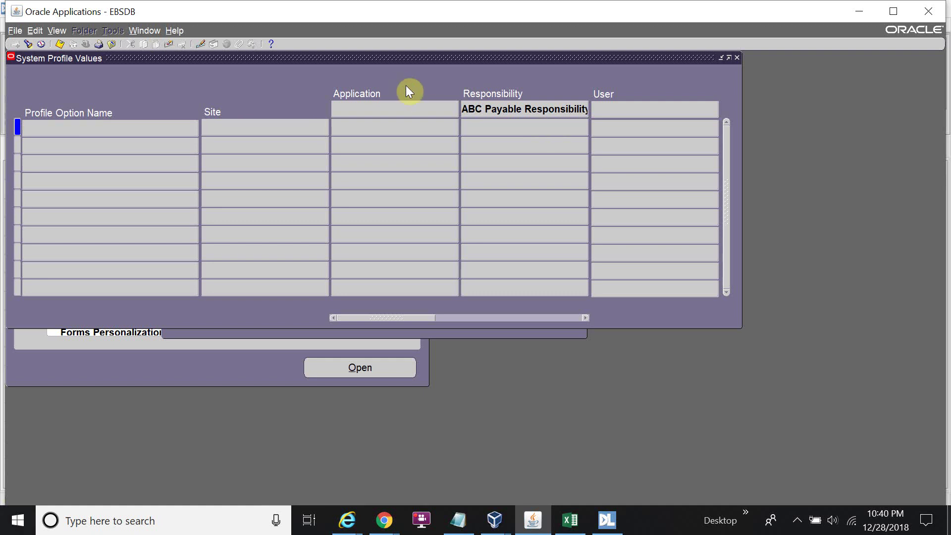
key(ctrl+f)
key(alt+Tab)
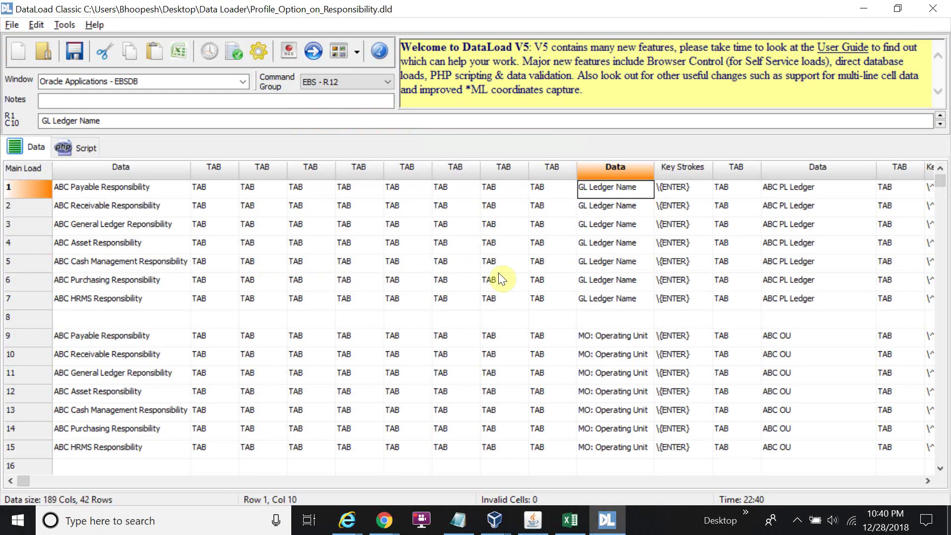
click(168, 343)
click(436, 129)
key(alt+Tab)
Copy MO: Operating Unit from DataLoad row 9 and search for that profile in Oracle Applications.
click(620, 336)
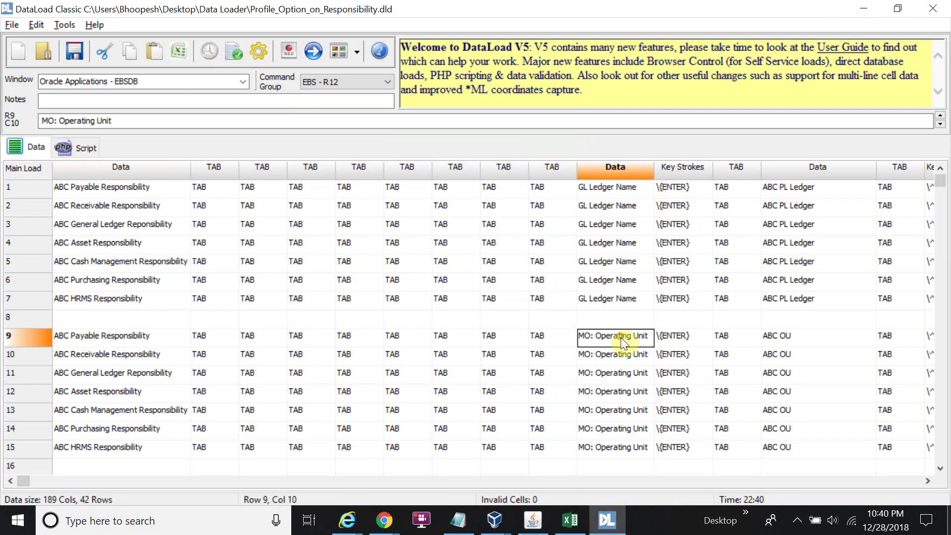
key(alt+Tab)
triple_click(350, 273)
text(MO: Operating Unit)
click(462, 313)
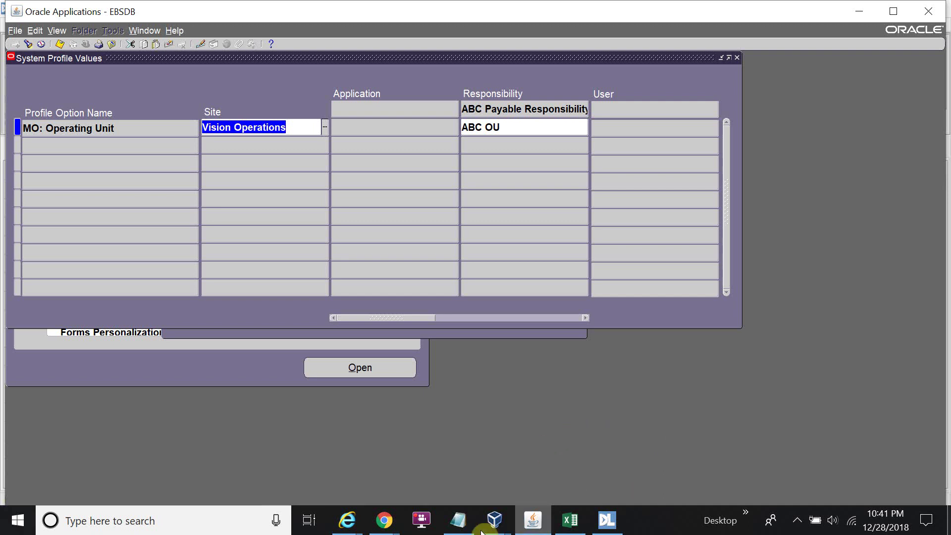
mouse_move(472, 518)
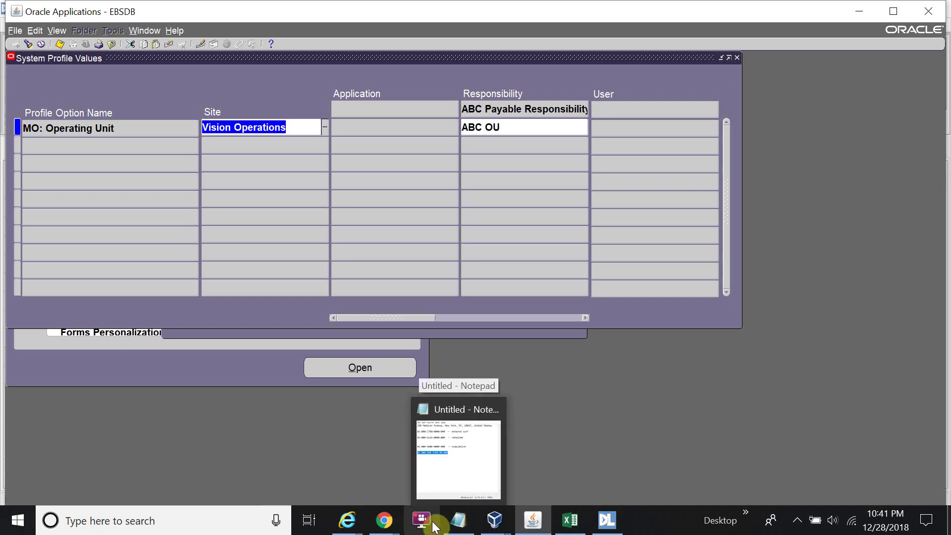
click(472, 517)
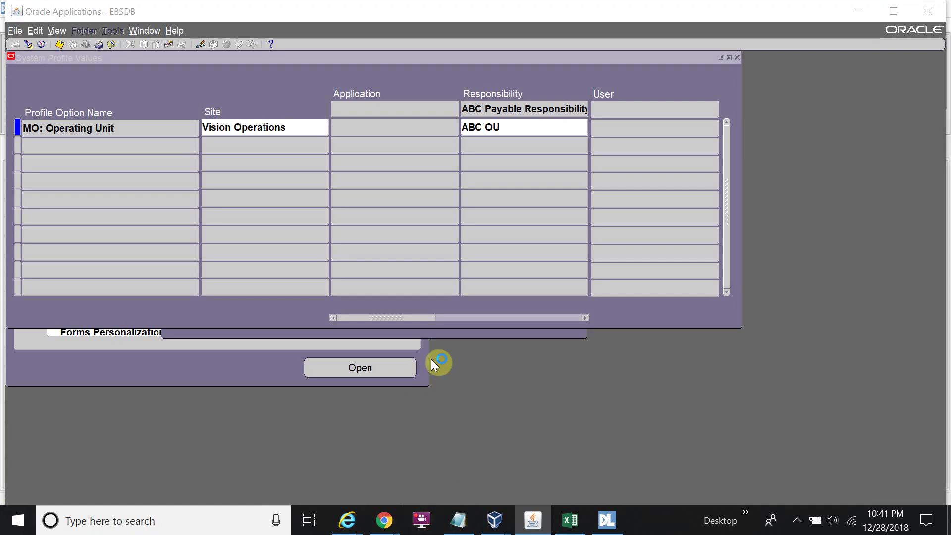